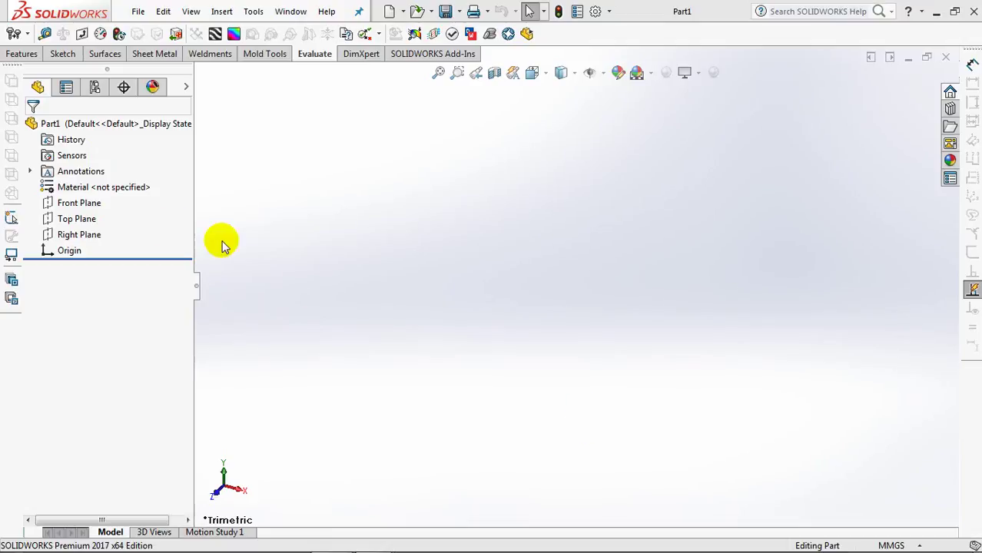
# Step: Start a Front Plane sketch and draw a vertical centerline up from the origin
pyautogui.click(79, 203)
pyautogui.click(60, 54)
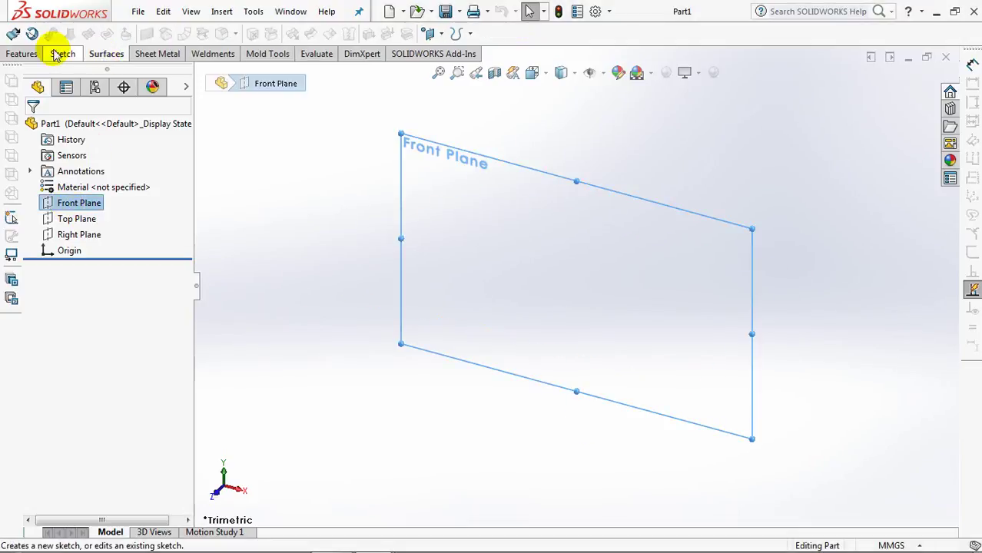
pyautogui.click(32, 34)
pyautogui.click(85, 34)
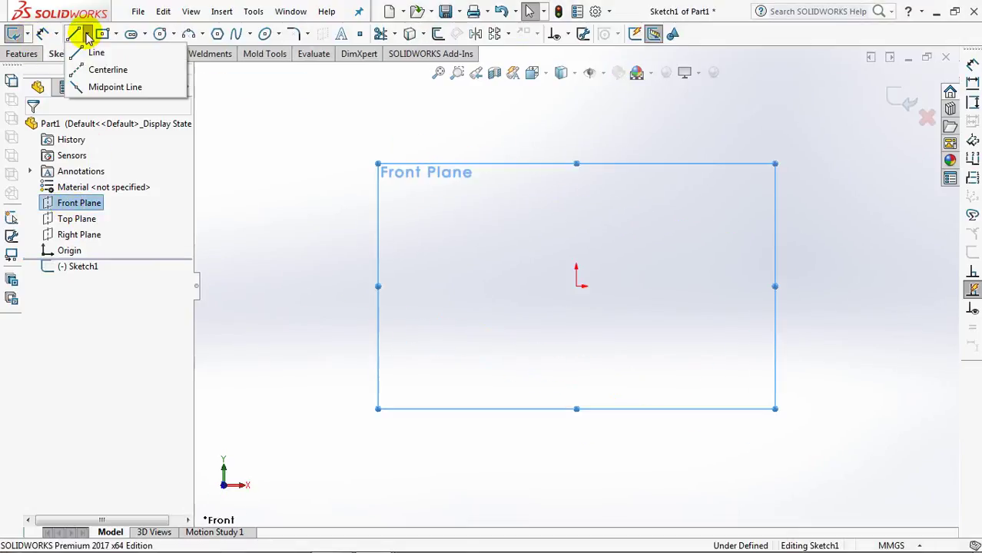
pyautogui.click(576, 286)
pyautogui.click(576, 130)
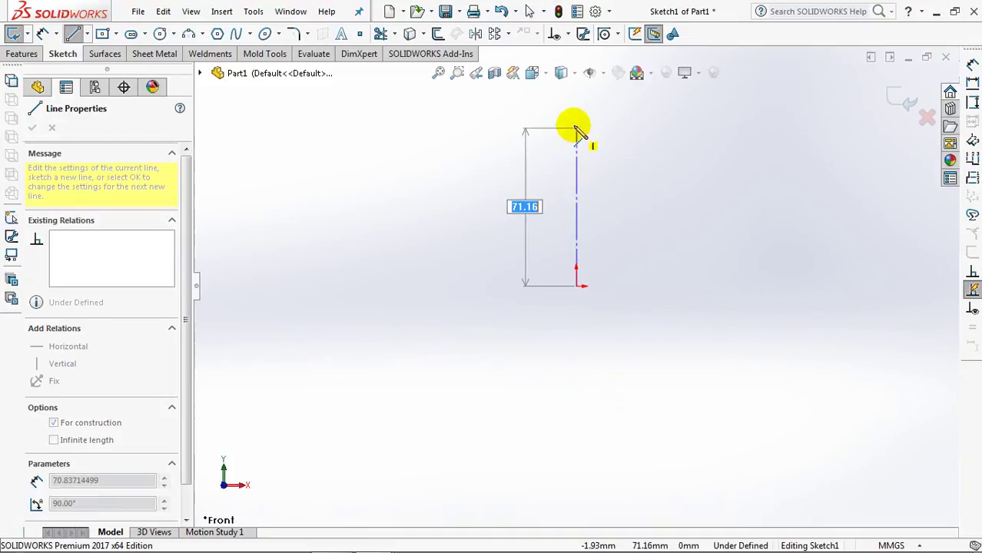
pyautogui.rightClick(576, 131)
pyautogui.click(596, 137)
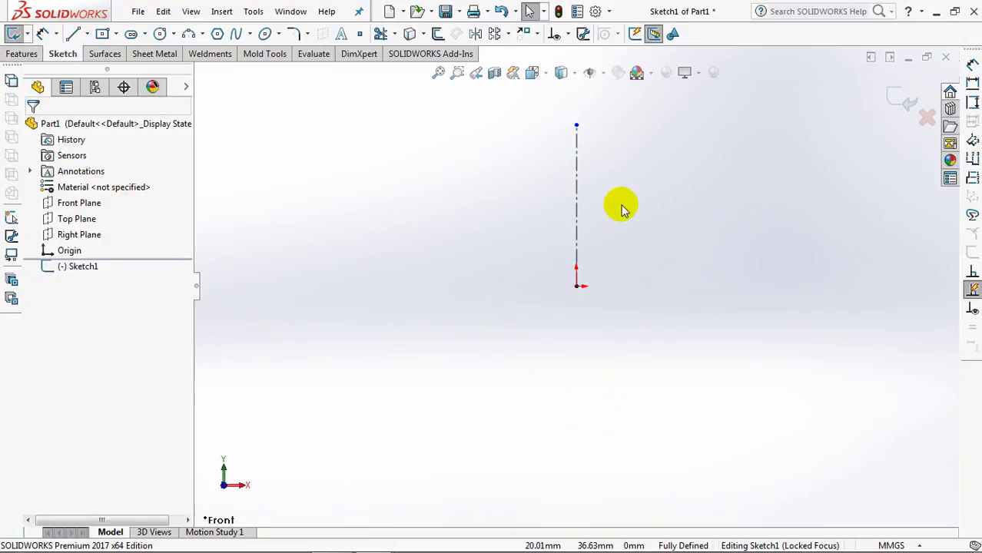
pyautogui.keyDown('ctrl'); pyautogui.moveTo(620, 248); pyautogui.dragTo(602, 295, button='middle'); pyautogui.keyUp('ctrl')
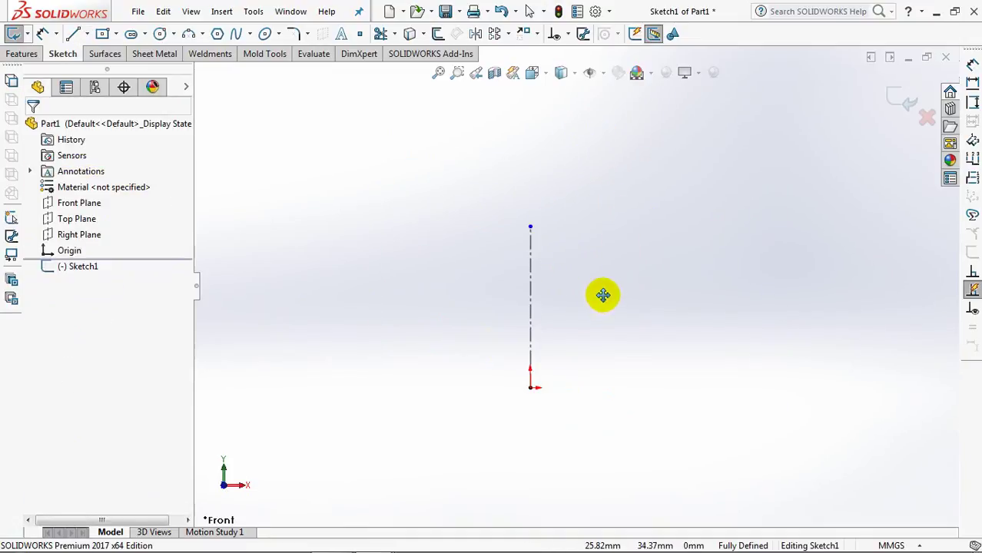
# Step: Draw the horizontal bottom line and a slanted line rising to the top corner
pyautogui.click(71, 34)
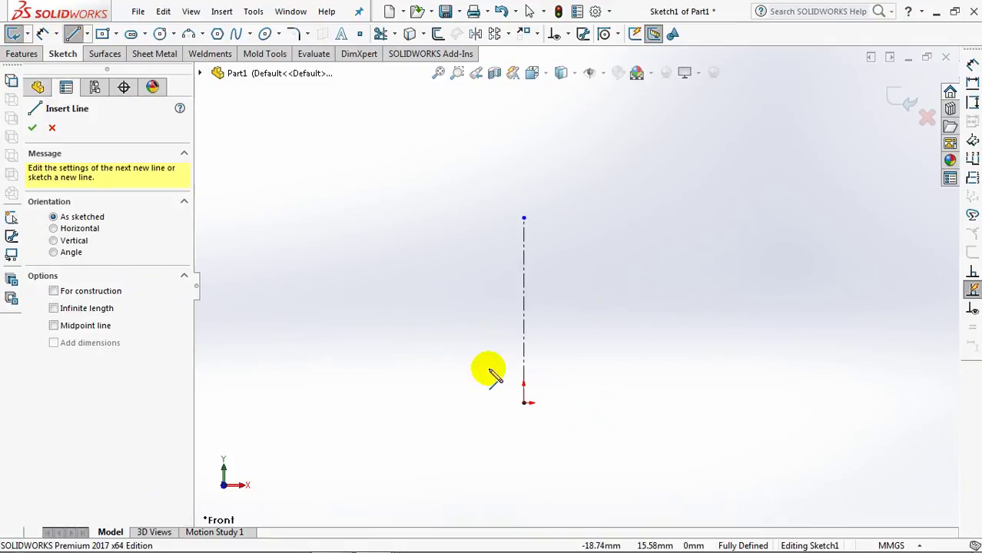
pyautogui.click(523, 383)
pyautogui.click(628, 383)
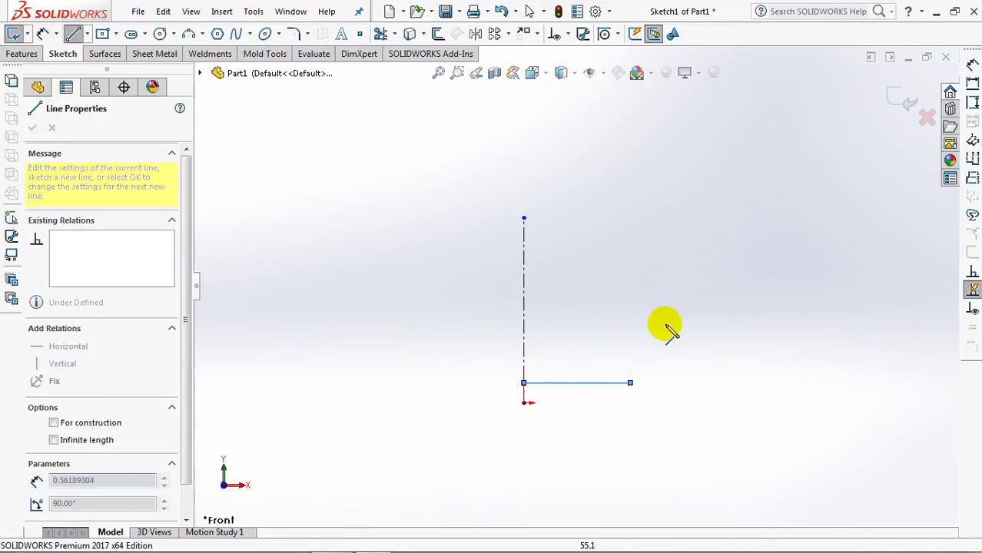
pyautogui.click(685, 224)
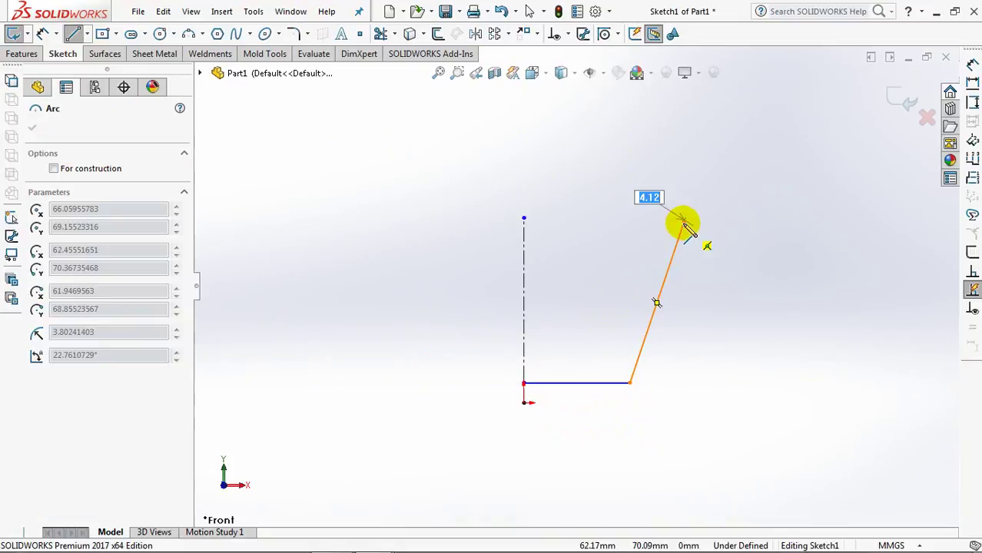
pyautogui.rightClick(692, 229)
pyautogui.click(708, 234)
# Step: Add a 3-point arc from the slanted line's top down to the lower right
pyautogui.click(189, 33)
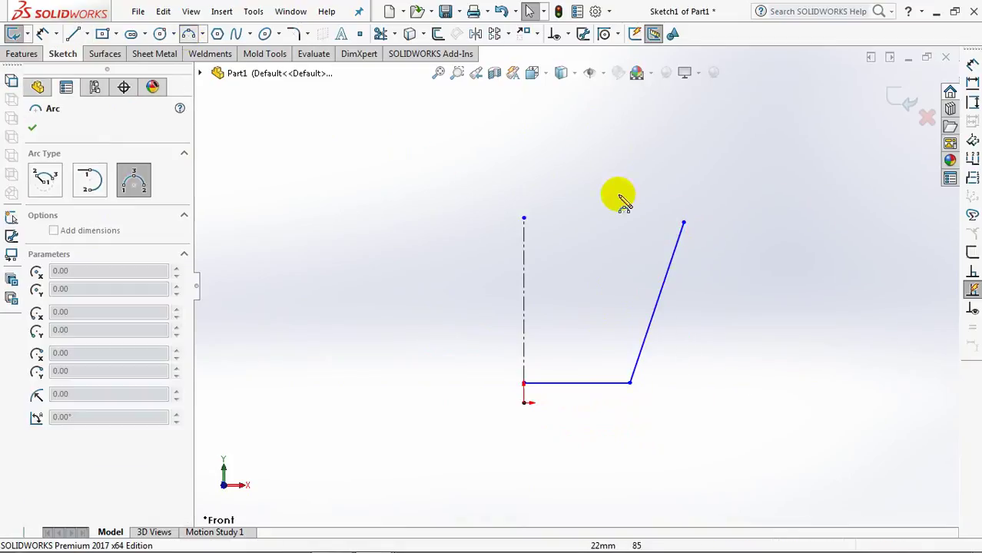
pyautogui.click(684, 224)
pyautogui.click(753, 360)
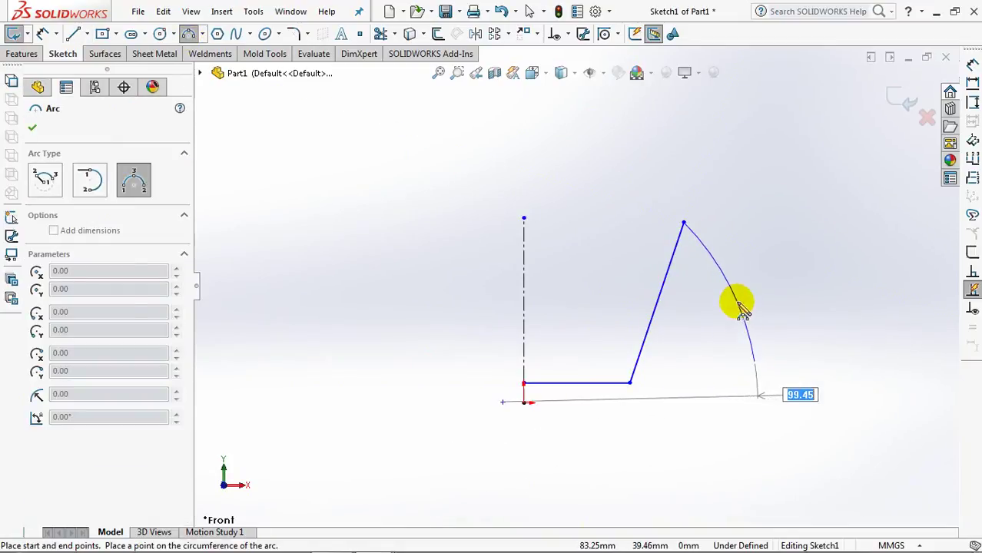
pyautogui.click(726, 305)
pyautogui.press('Escape')
pyautogui.click(43, 34)
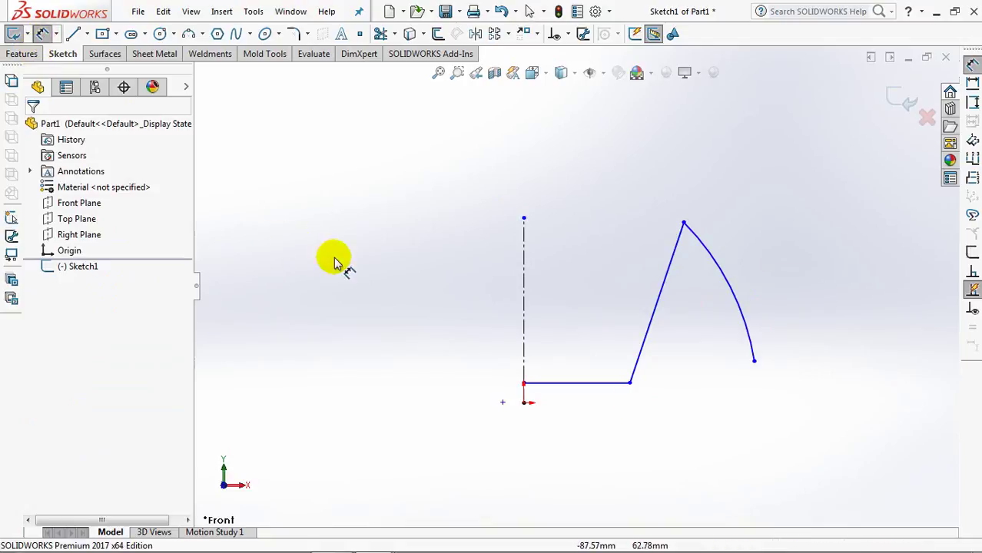
# Step: Dimension the profile widths across the centerline as 176 and 135
pyautogui.click(756, 362)
pyautogui.click(525, 340)
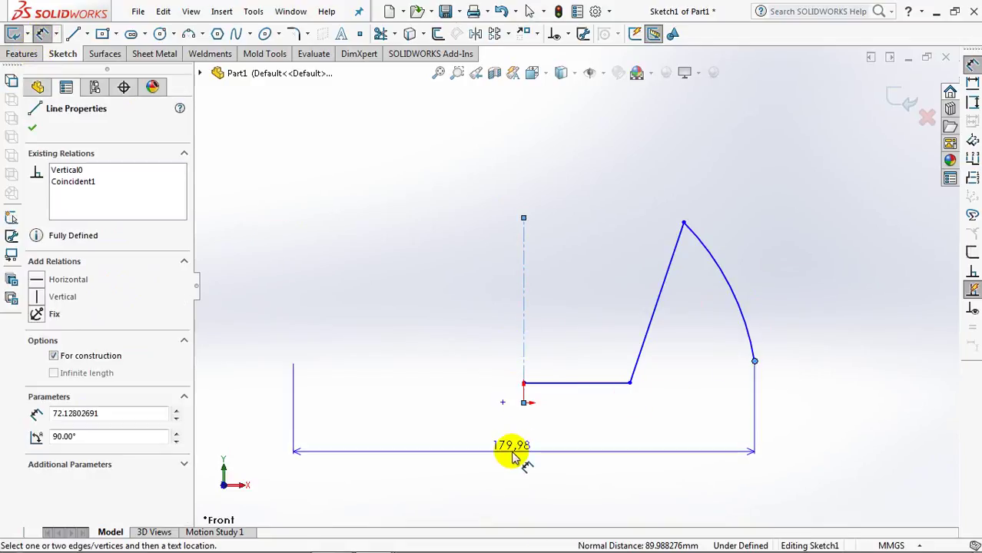
pyautogui.click(513, 456)
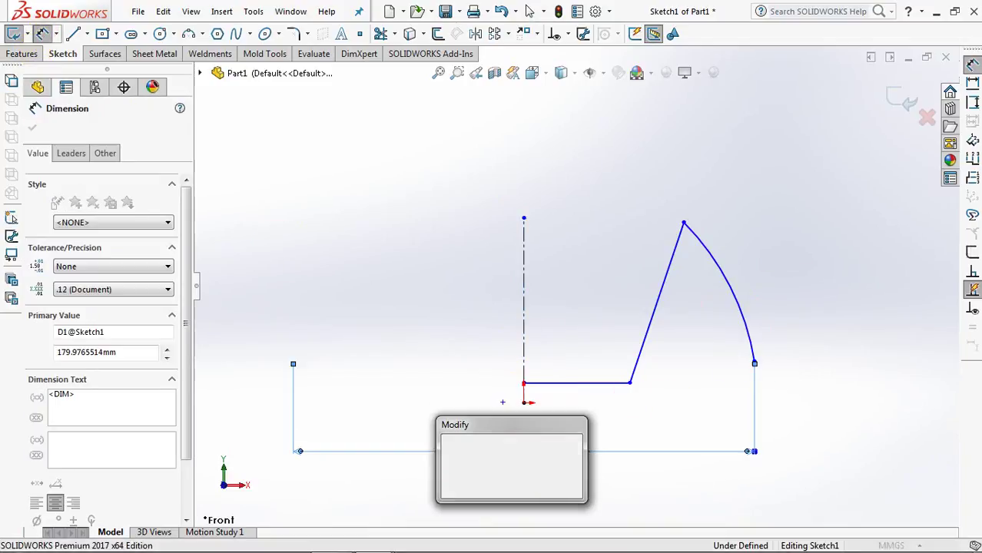
pyautogui.write('176')
pyautogui.click(450, 445)
pyautogui.press('Escape')
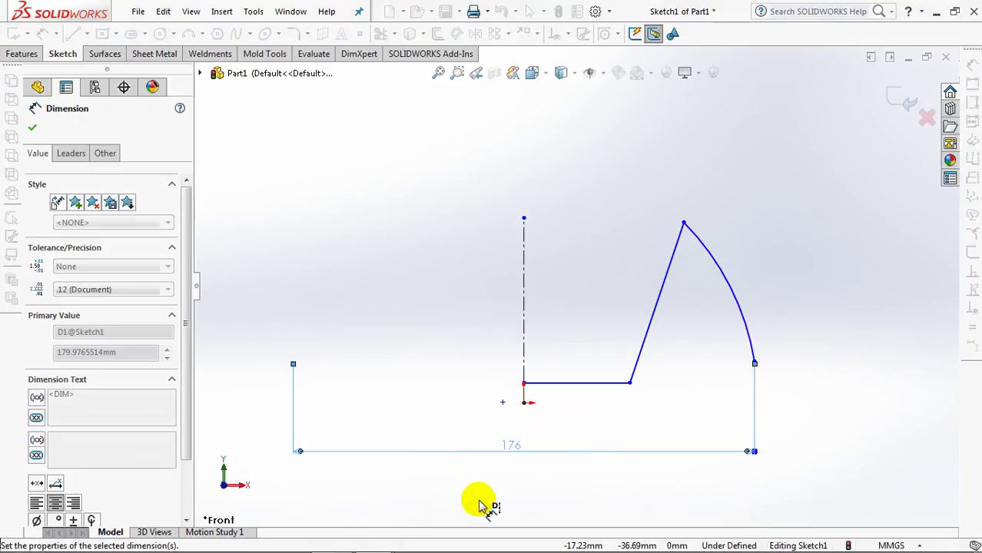
pyautogui.click(684, 224)
pyautogui.click(524, 280)
pyautogui.click(521, 158)
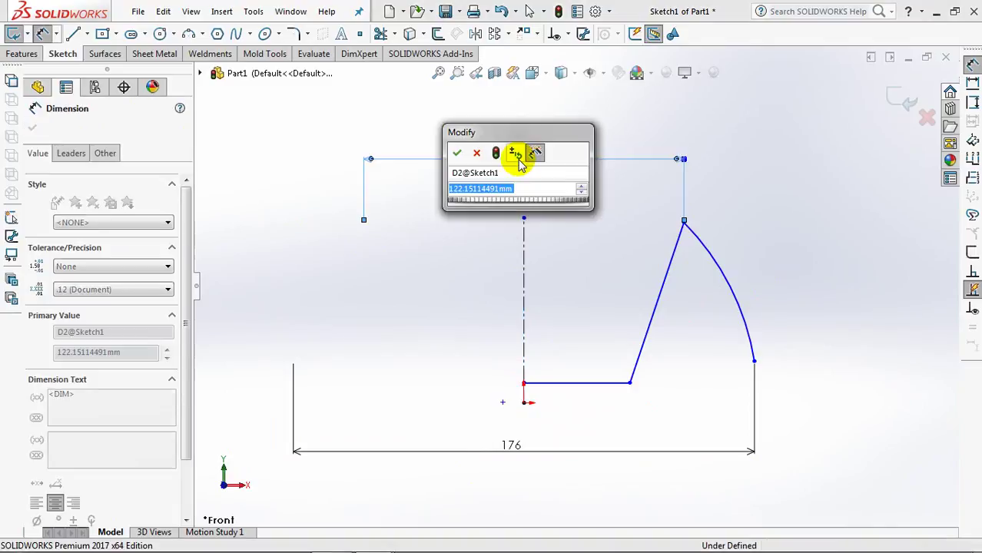
pyautogui.write('135')
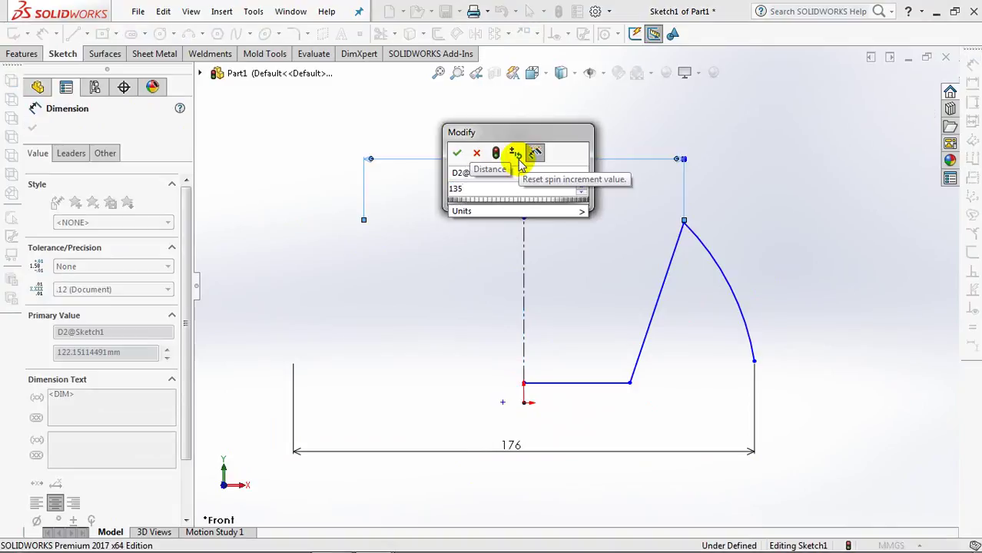
pyautogui.click(456, 153)
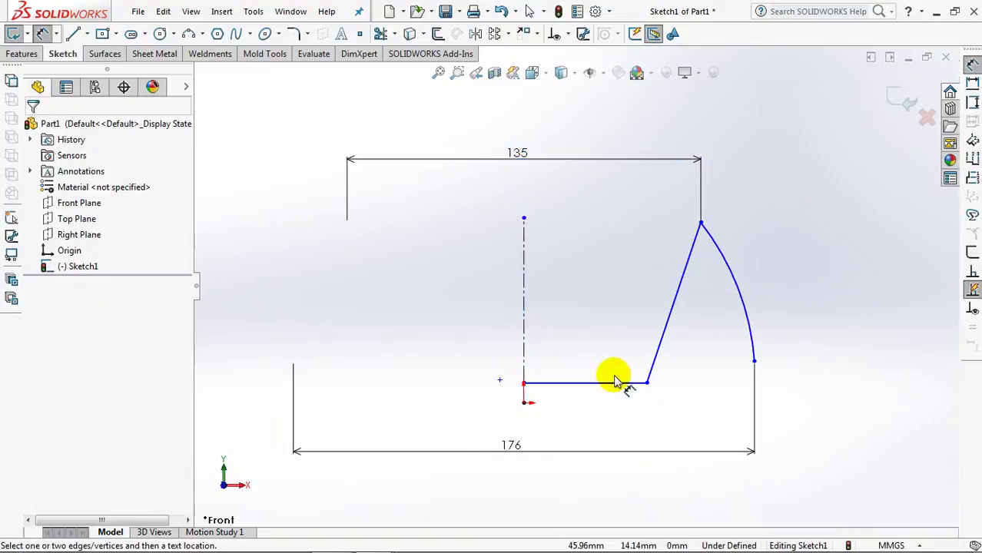
# Step: Set the bottom line 4 above the origin and the profile height to 54
pyautogui.click(565, 382)
pyautogui.click(523, 401)
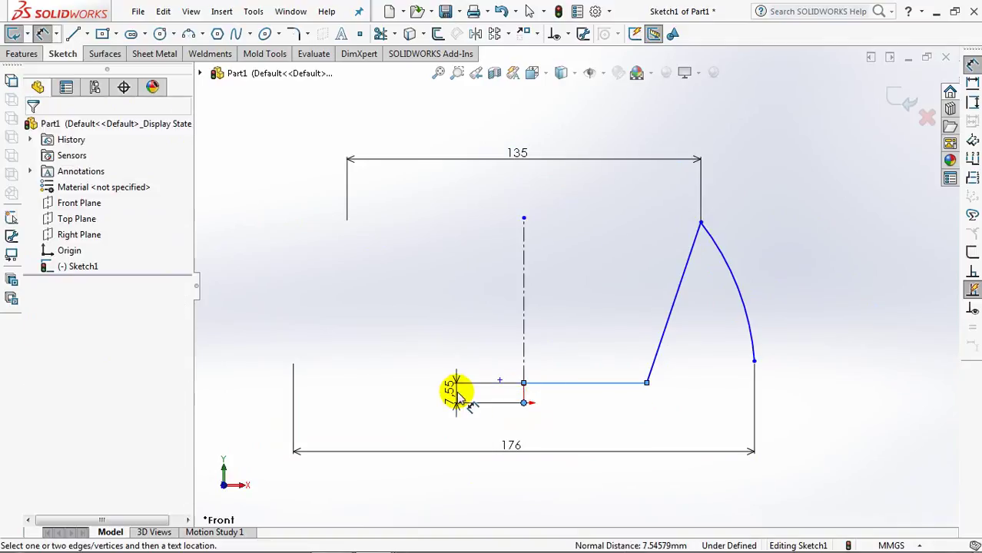
pyautogui.click(458, 394)
pyautogui.write('4')
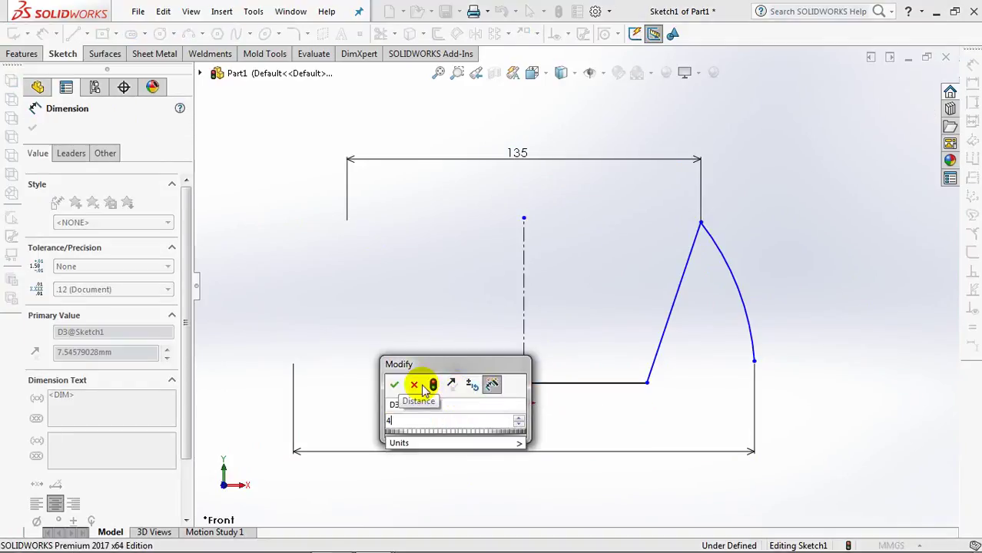
pyautogui.click(394, 385)
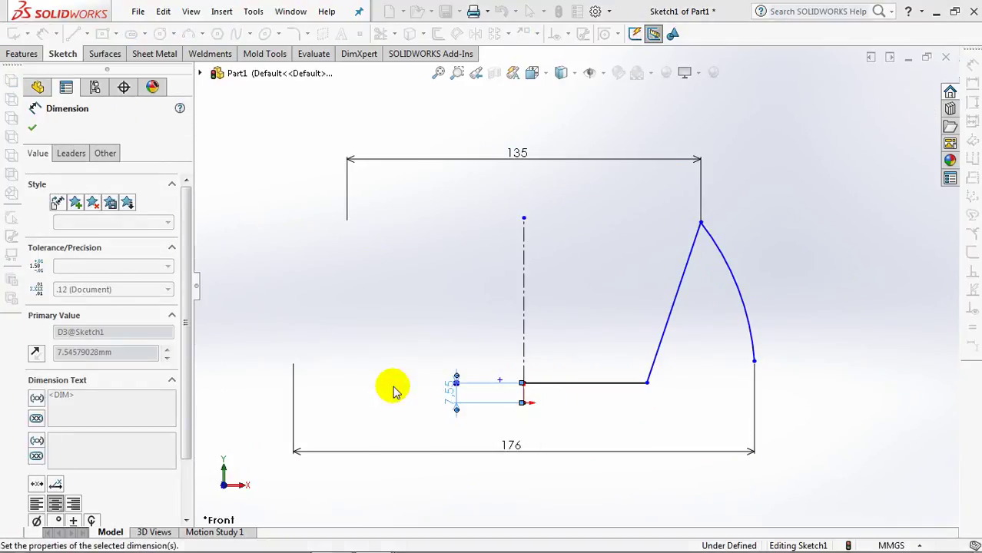
pyautogui.click(701, 223)
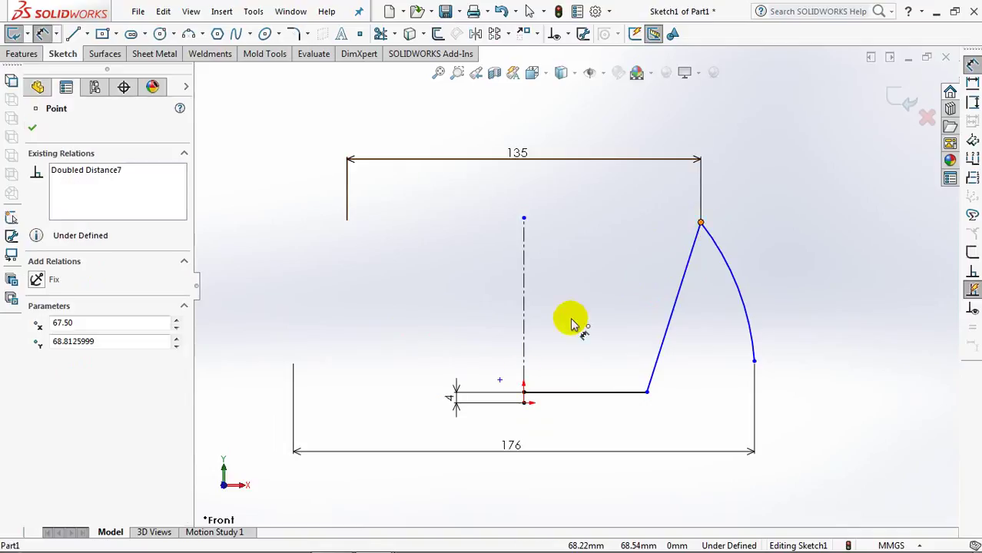
pyautogui.click(536, 393)
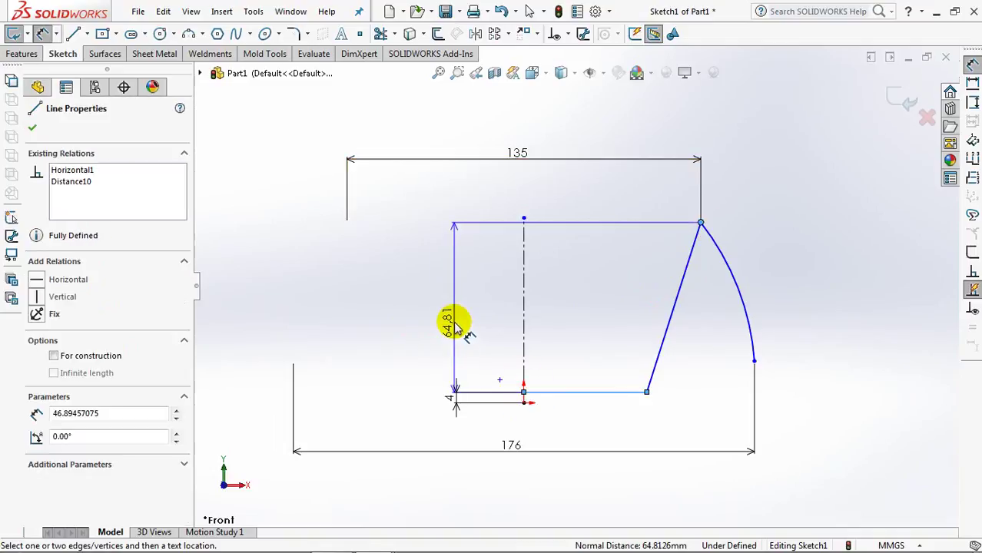
pyautogui.click(458, 327)
pyautogui.write('54')
pyautogui.click(394, 317)
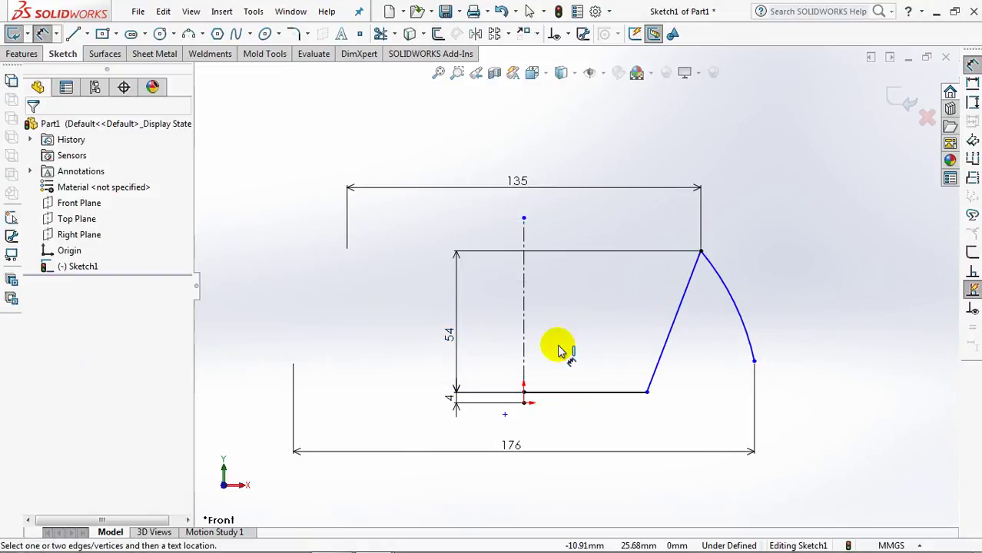
# Step: Angle the slanted line 10° from the centerline and drop the arc end 49 below the top
pyautogui.click(671, 330)
pyautogui.click(524, 330)
pyautogui.click(588, 326)
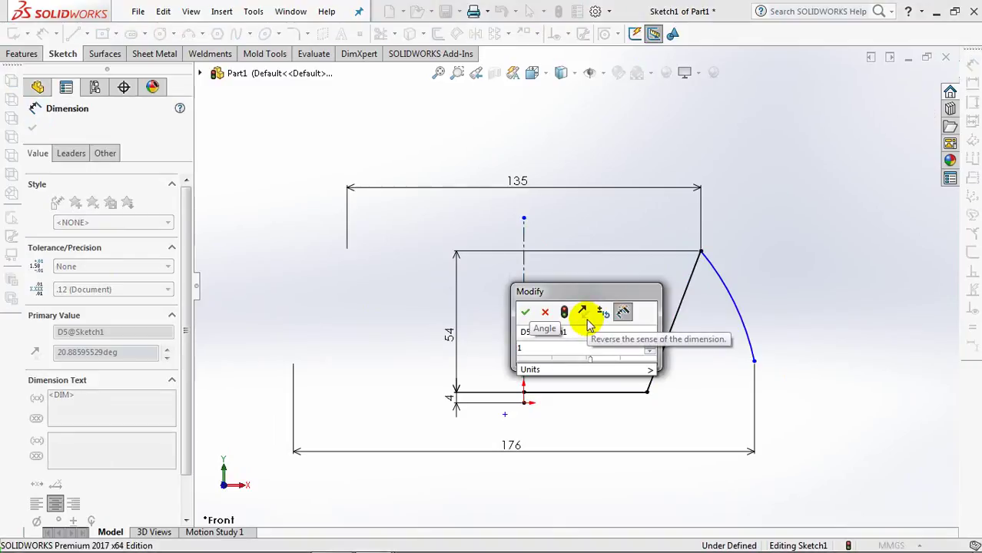
pyautogui.click(525, 311)
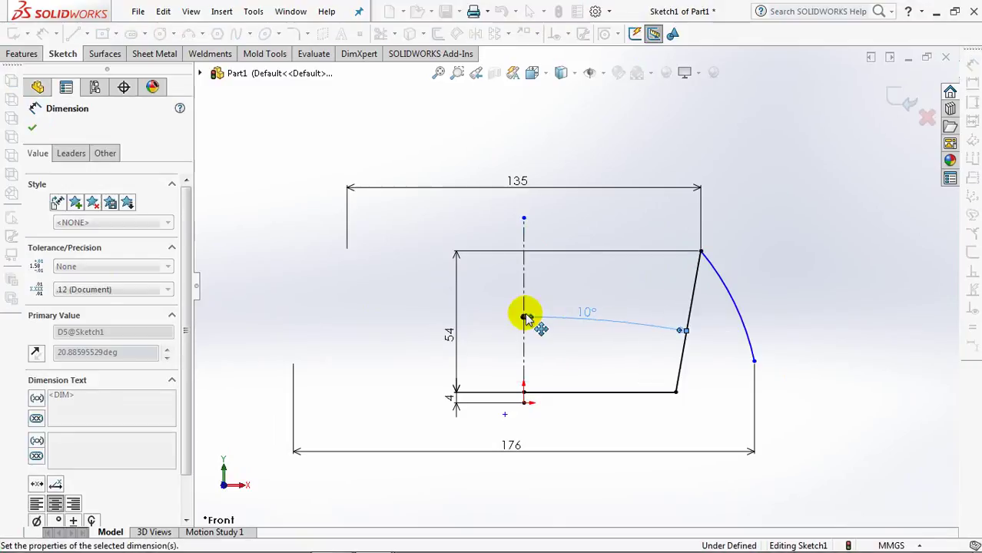
pyautogui.click(755, 363)
pyautogui.click(701, 251)
pyautogui.click(798, 311)
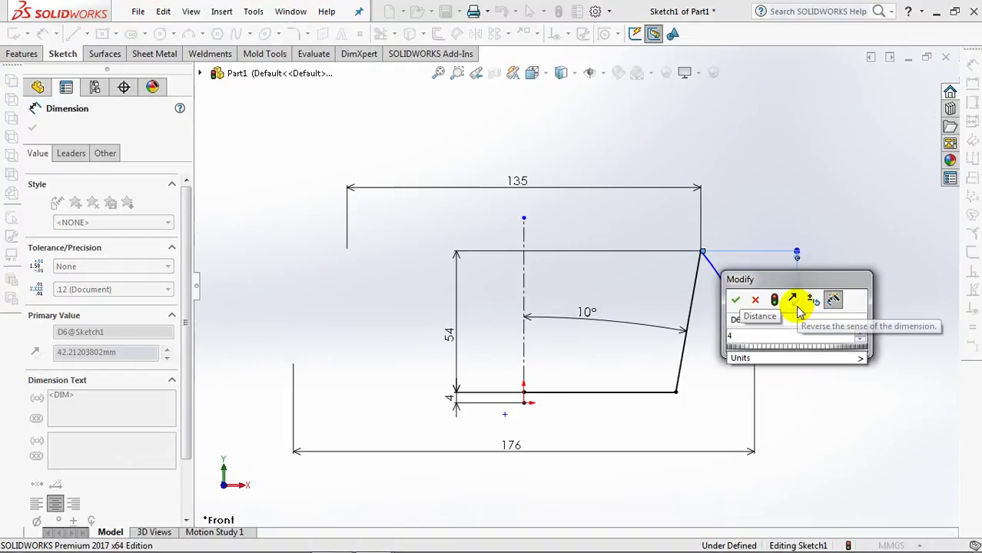
pyautogui.click(735, 299)
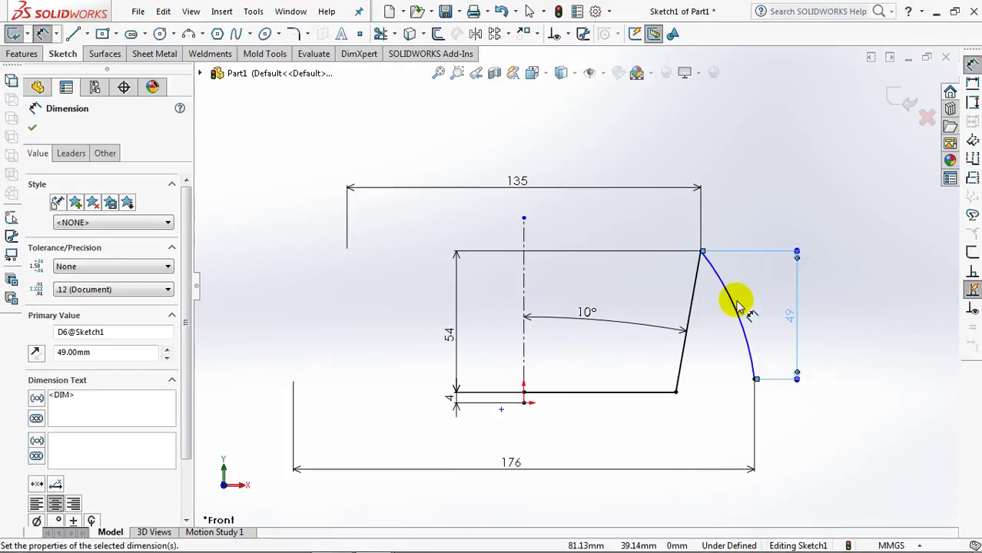
# Step: Set the arc radius to 100
pyautogui.click(737, 311)
pyautogui.click(767, 281)
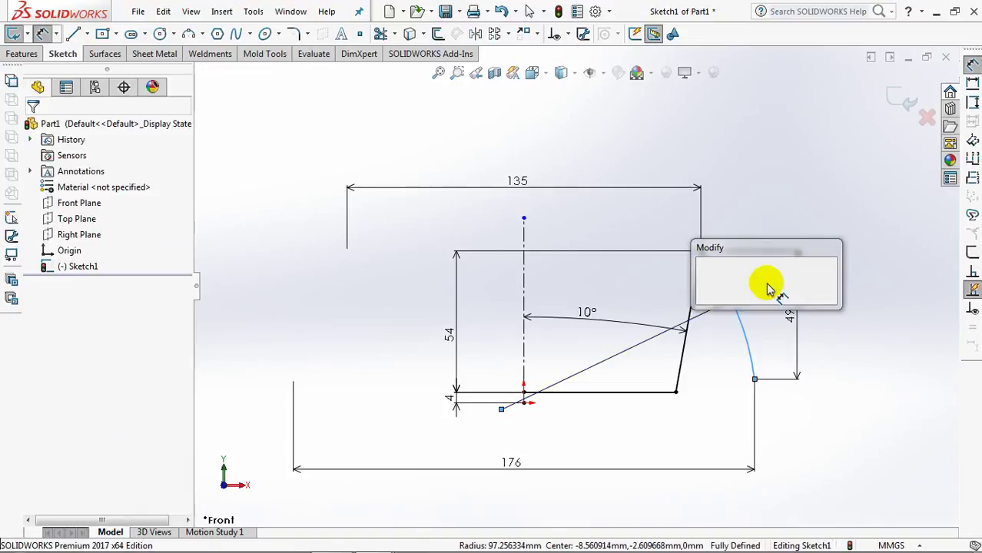
pyautogui.write('100')
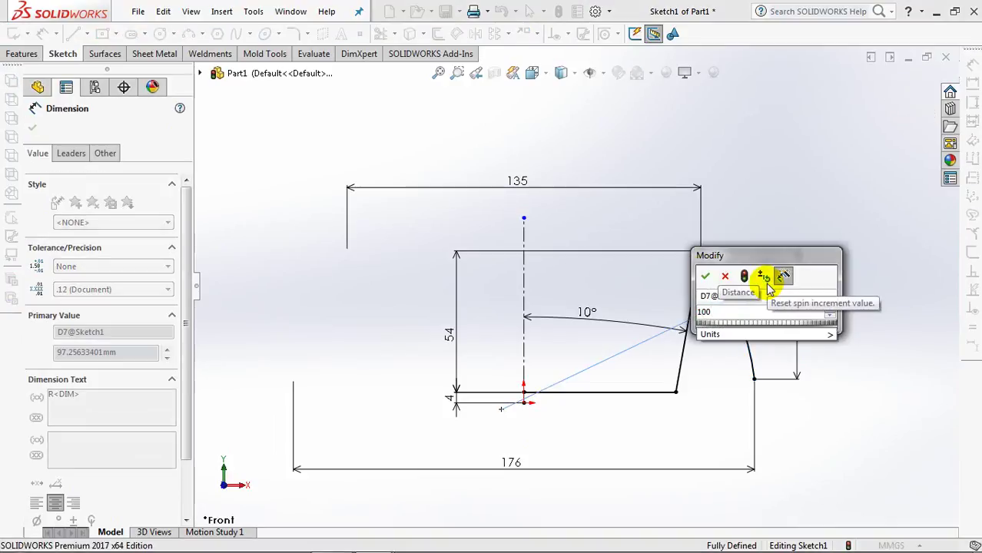
pyautogui.press('Return')
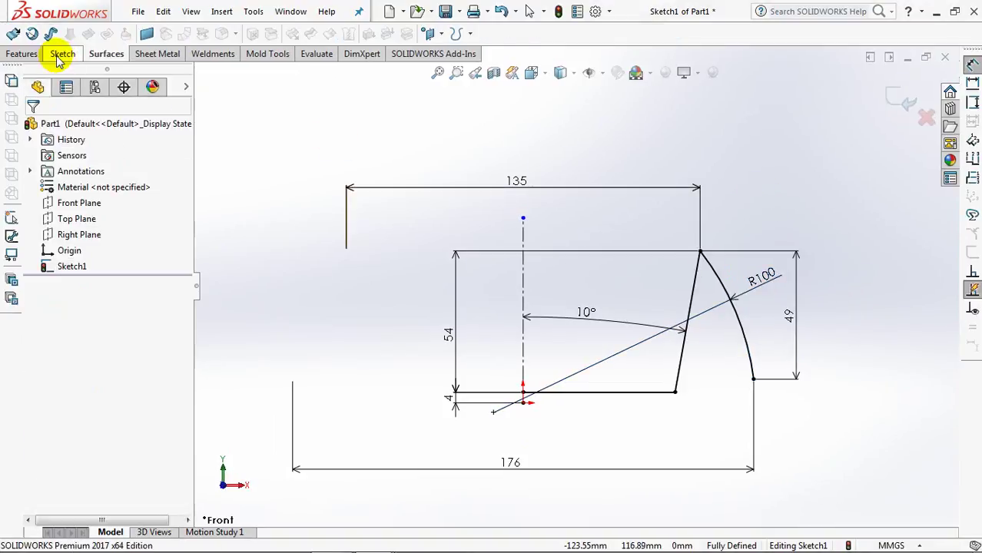
# Step: Round the lower inner corner with R10 and the top corner with R1.5
pyautogui.click(58, 58)
pyautogui.click(292, 33)
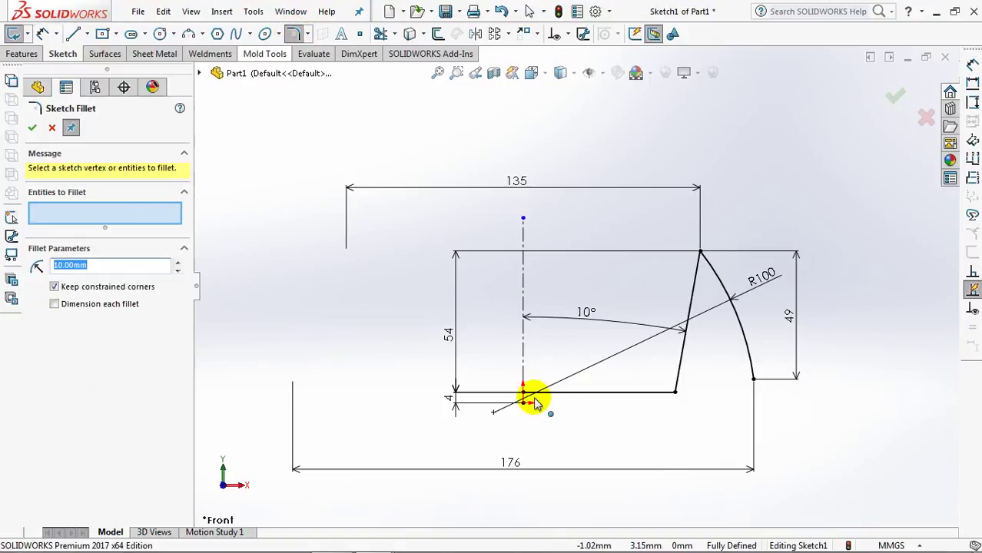
pyautogui.click(673, 396)
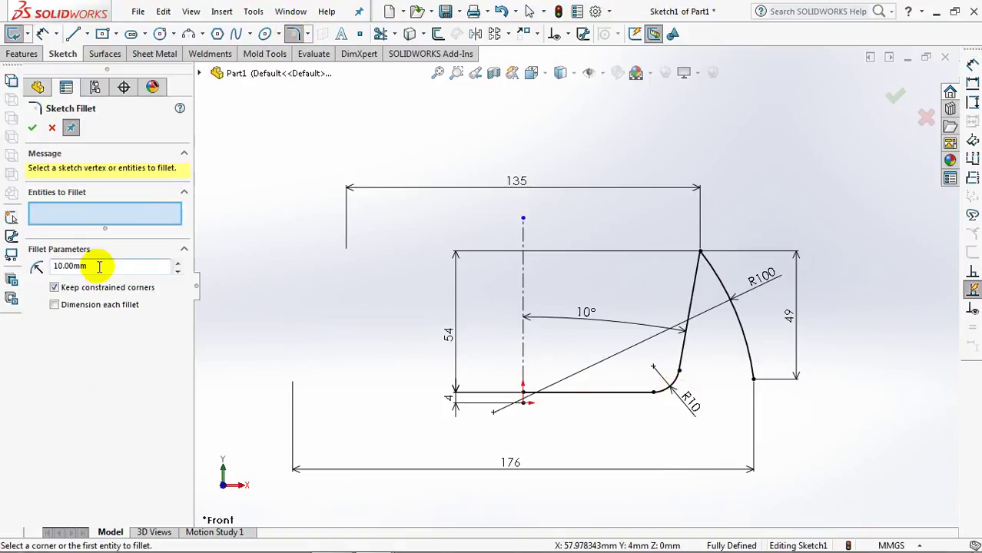
pyautogui.write('1,5')
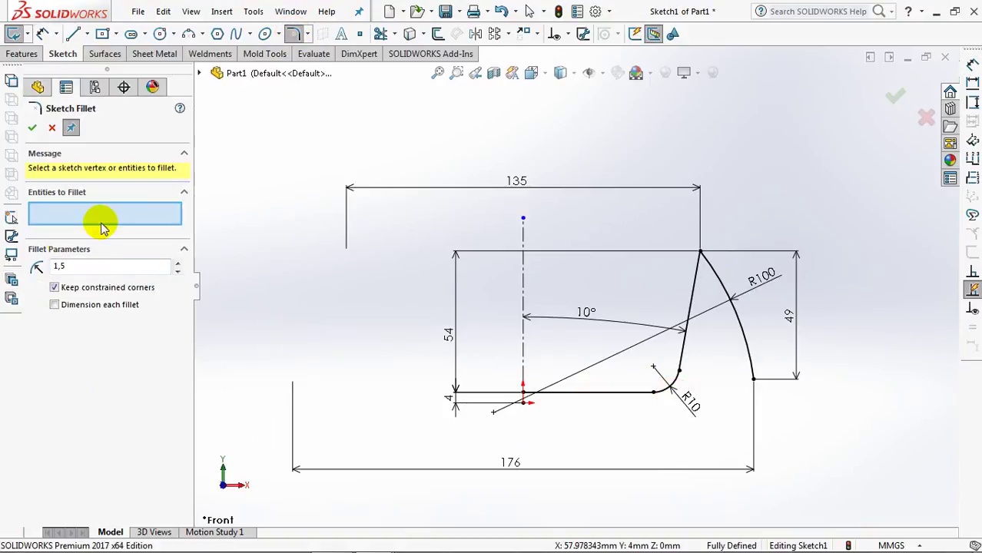
pyautogui.click(699, 253)
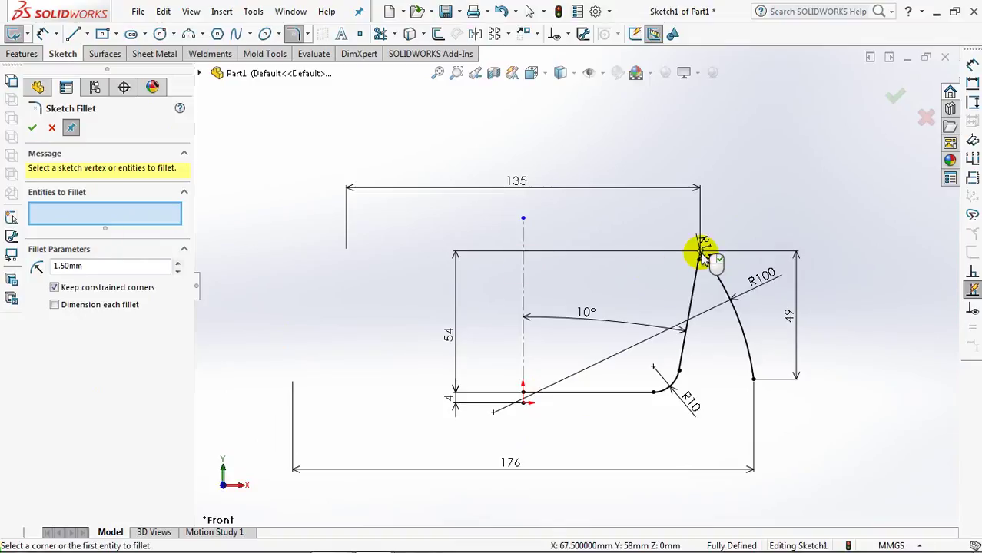
pyautogui.click(31, 128)
# Step: Exit the sketch and revolve the profile 360° about the centerline into a surface
pyautogui.click(892, 95)
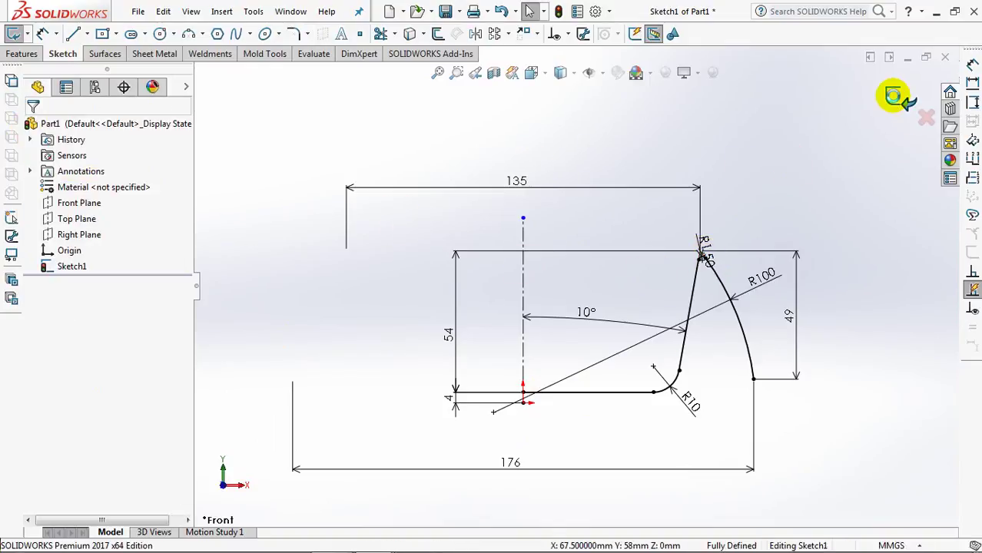
pyautogui.click(892, 95)
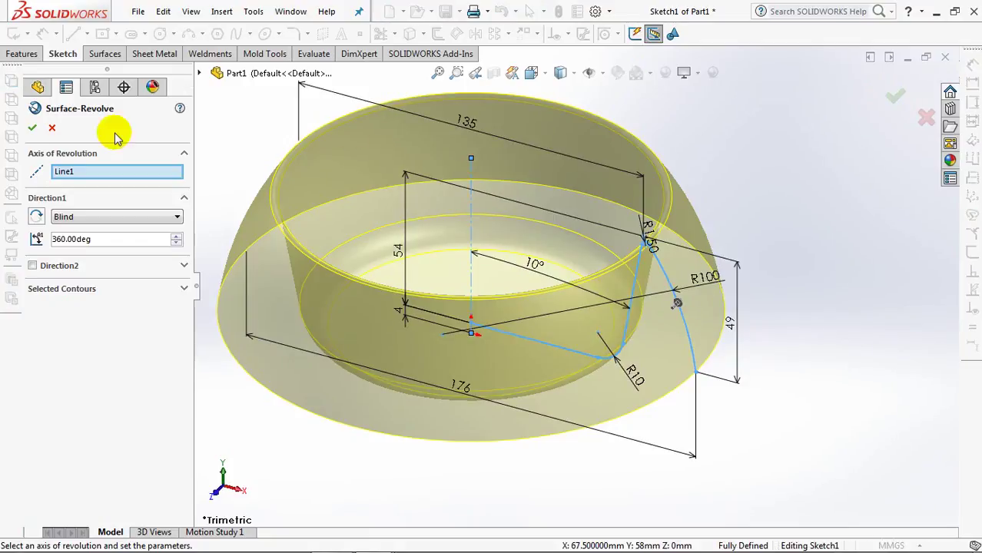
pyautogui.click(32, 130)
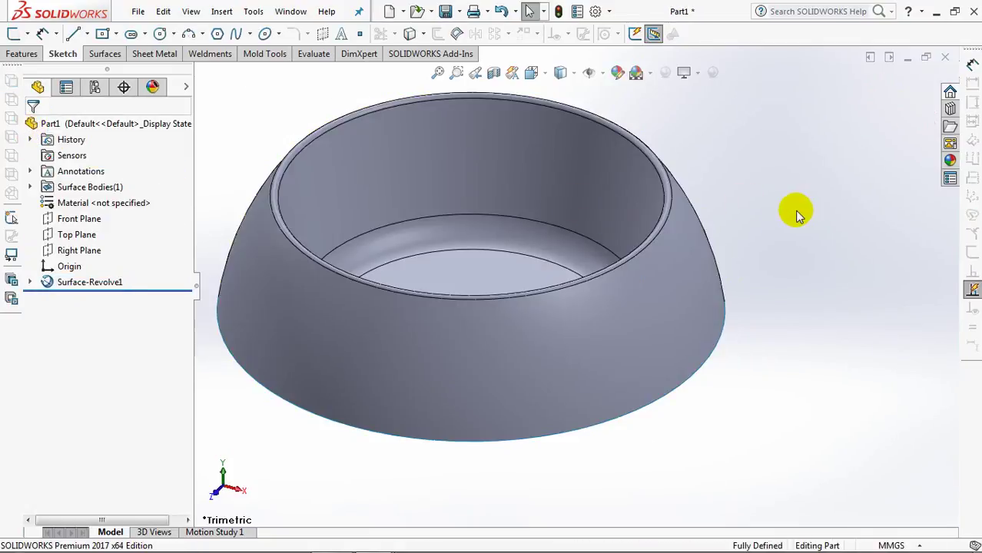
pyautogui.hotkey('ctrl', '7')
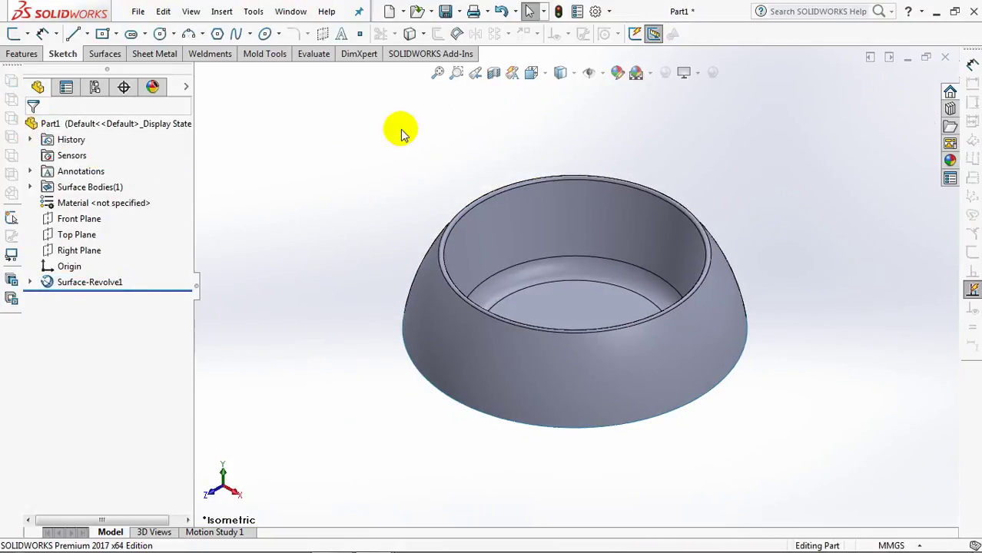
# Step: Move the bowl surface body 80 mm along X
pyautogui.click(16, 55)
pyautogui.click(403, 34)
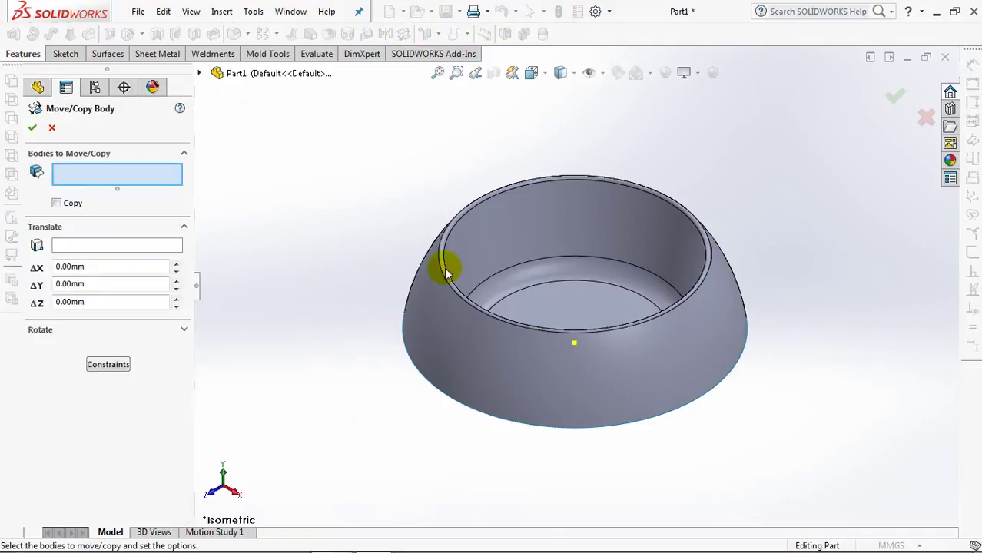
pyautogui.click(445, 278)
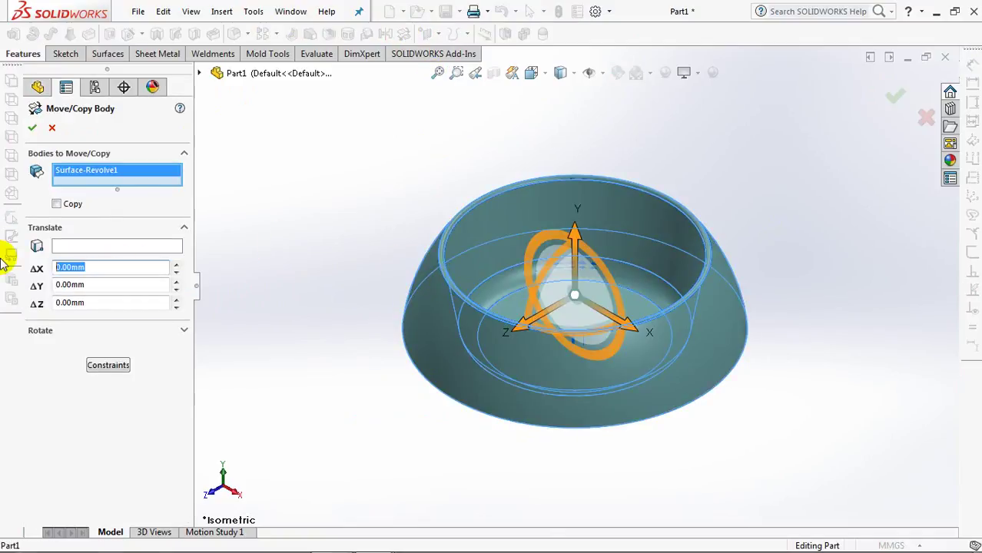
pyautogui.write('80')
pyautogui.press('Tab')
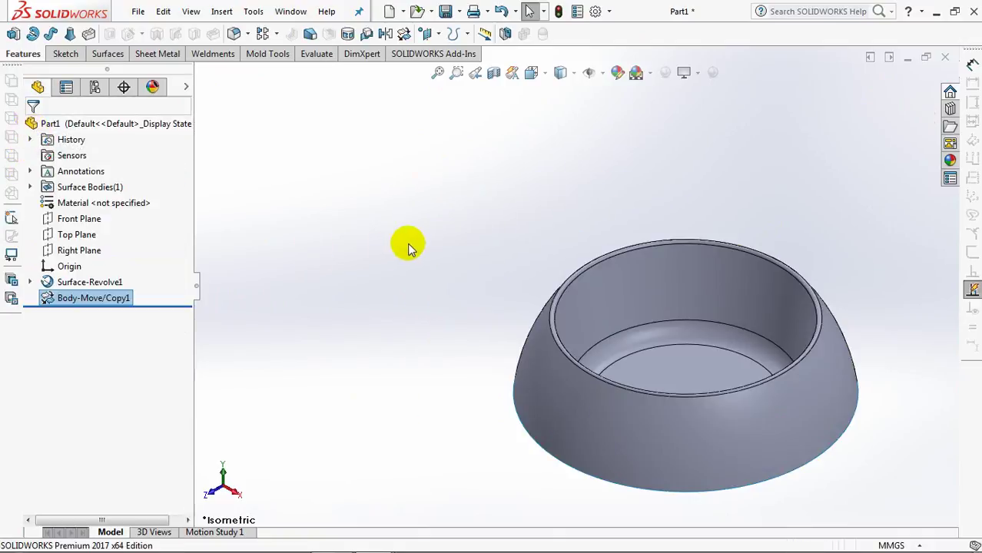
# Step: Mirror the moved bowl body about the Right Plane
pyautogui.scroll(2, 407, 254)
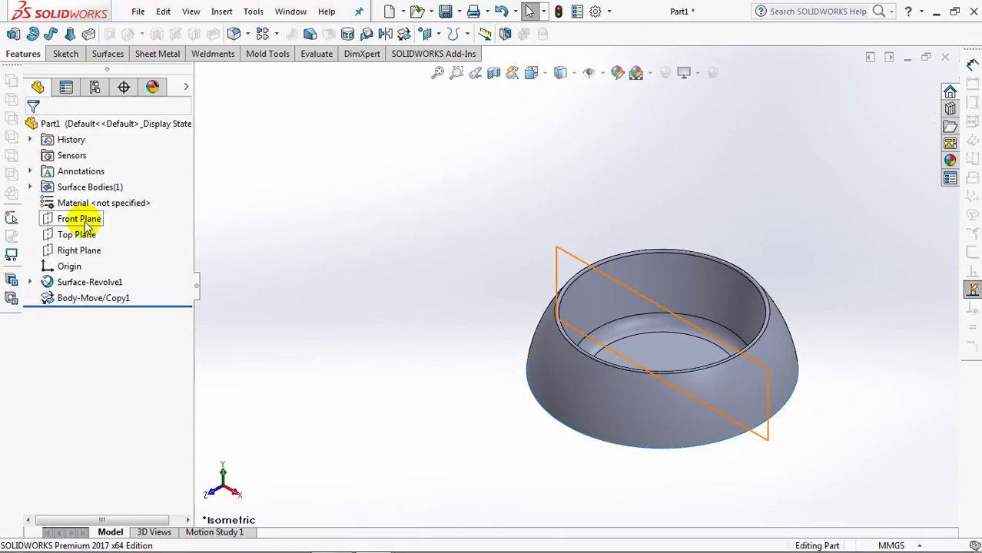
pyautogui.click(79, 250)
pyautogui.click(393, 35)
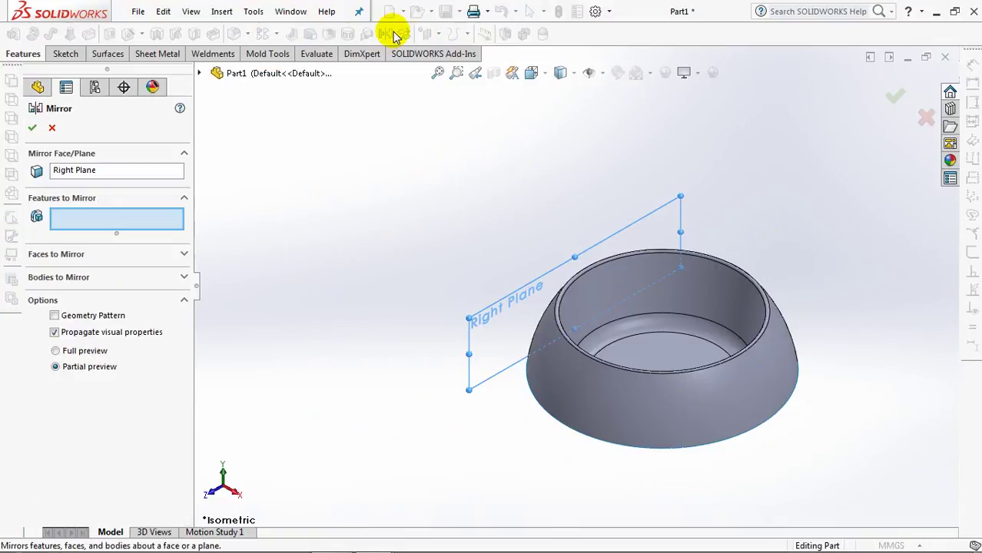
pyautogui.click(61, 276)
pyautogui.click(693, 418)
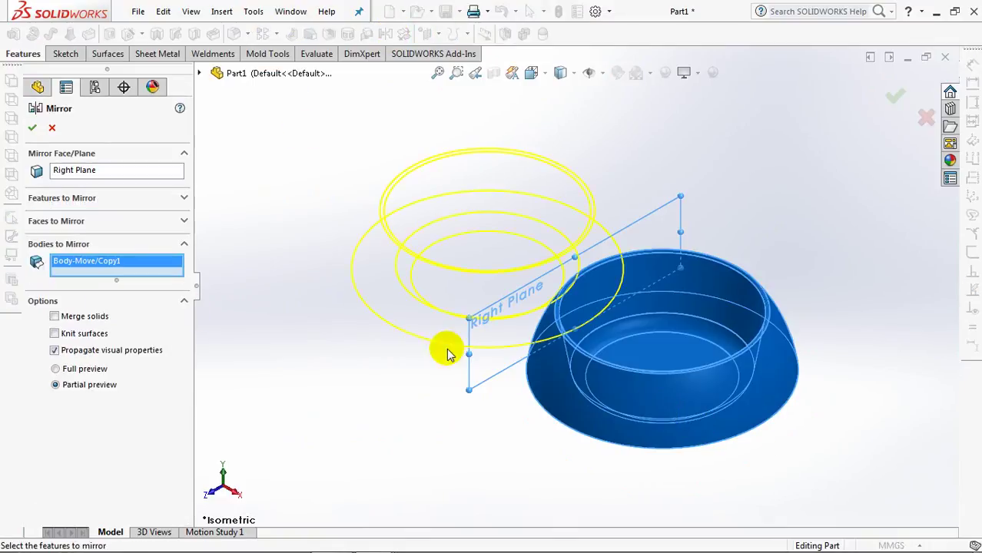
pyautogui.click(33, 129)
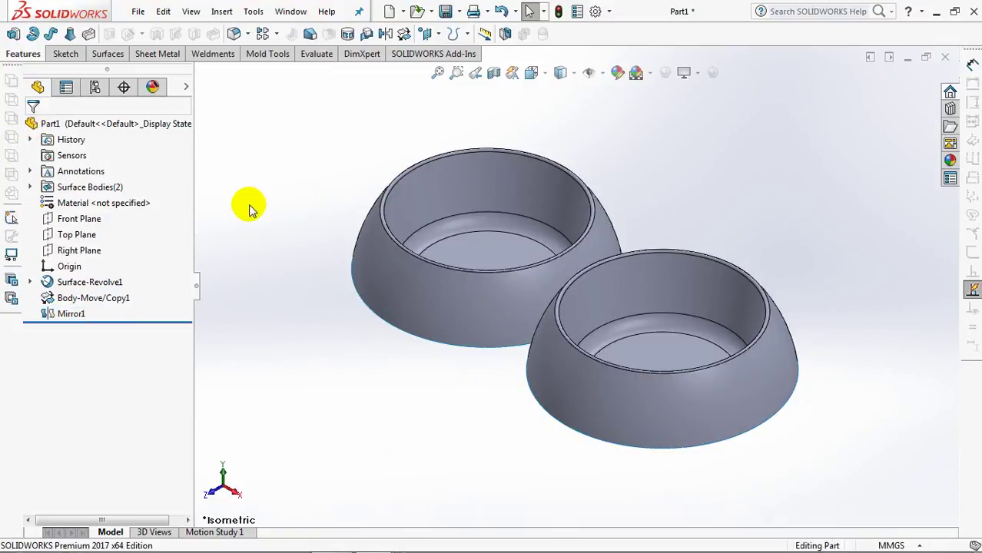
# Step: Start a Front Plane sketch with a horizontal centerline from the origin past the right bowl
pyautogui.moveTo(386, 431)
pyautogui.mouseDown(button='middle')
pyautogui.moveTo(451, 325)
pyautogui.moveTo(470, 374)
pyautogui.moveTo(423, 370)
pyautogui.moveTo(394, 408)
pyautogui.moveTo(374, 397)
pyautogui.mouseUp(button='middle')
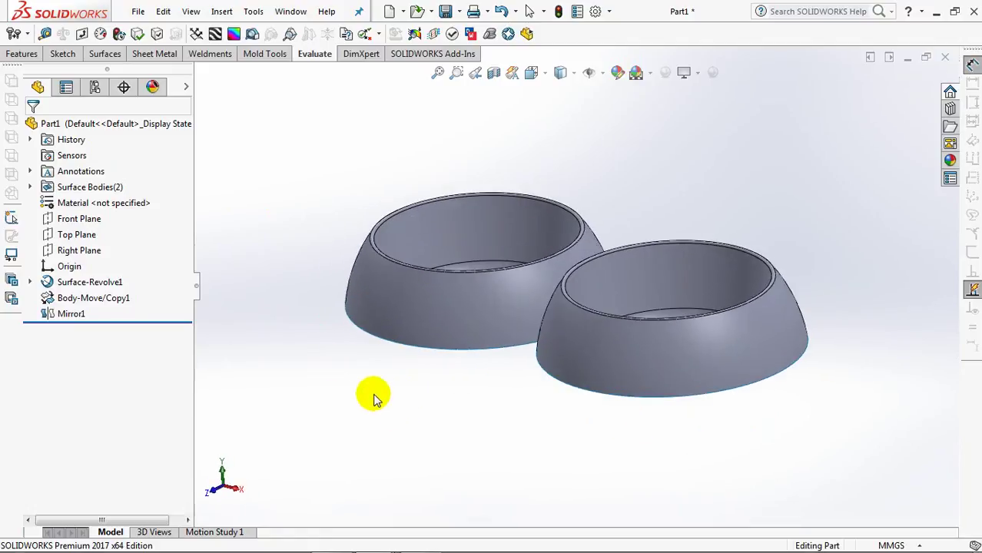
pyautogui.click(50, 221)
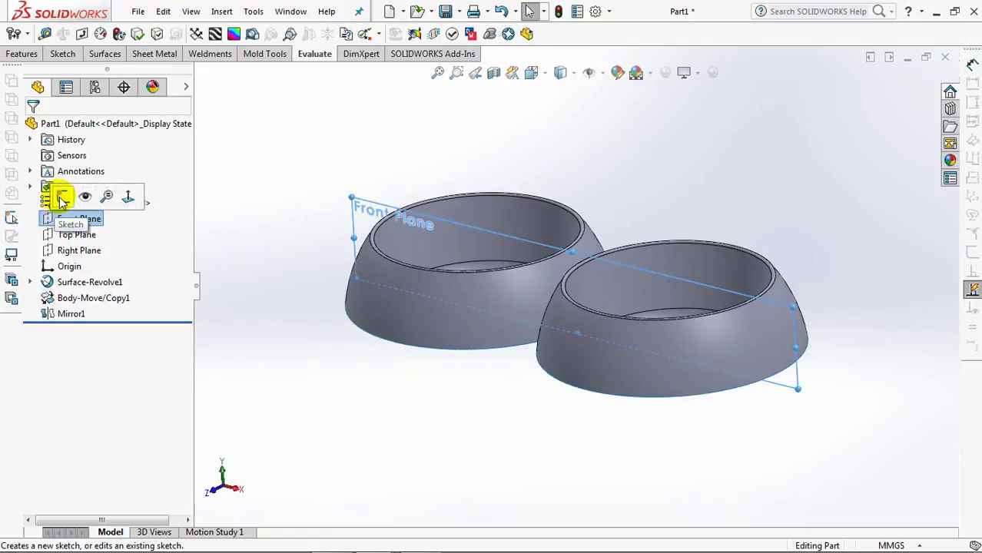
pyautogui.click(59, 194)
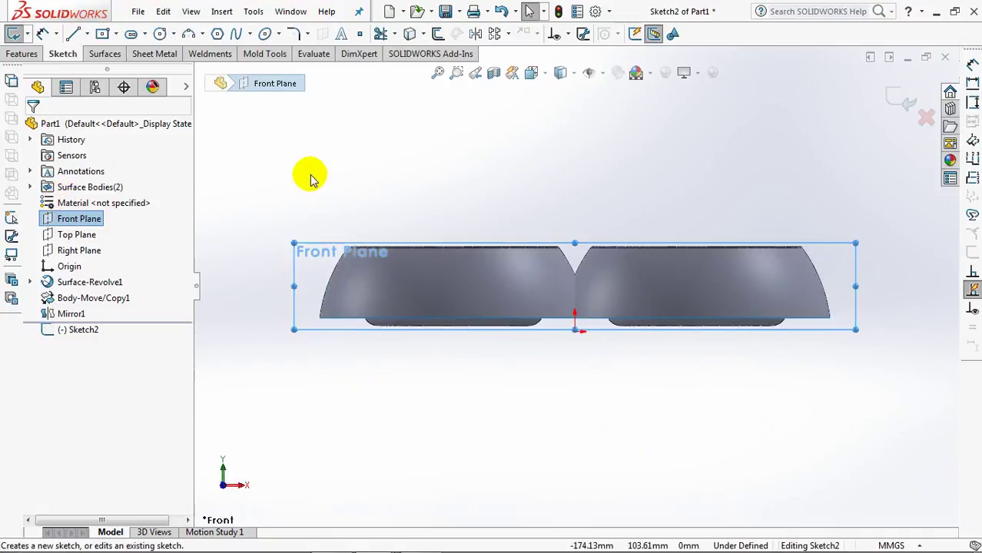
pyautogui.click(87, 35)
pyautogui.click(98, 68)
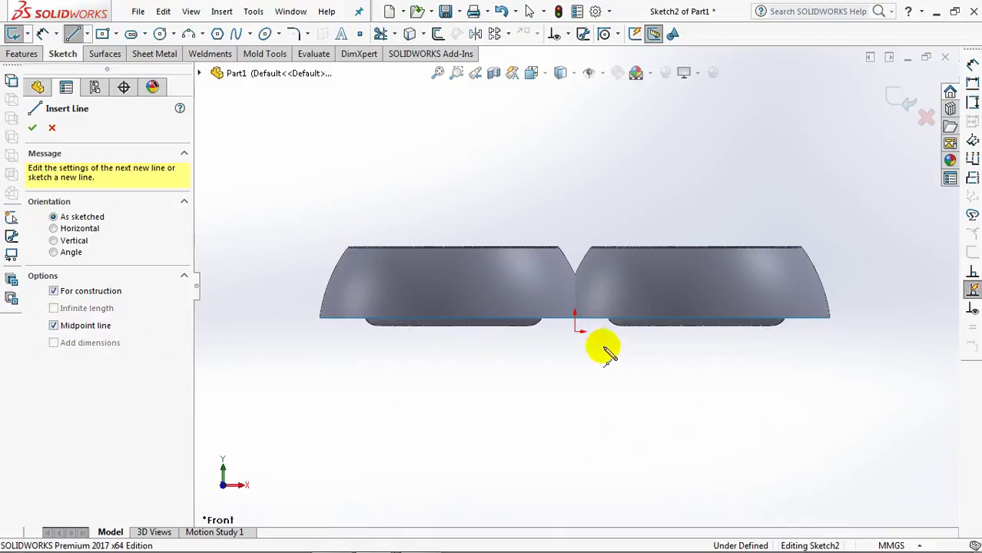
pyautogui.click(575, 332)
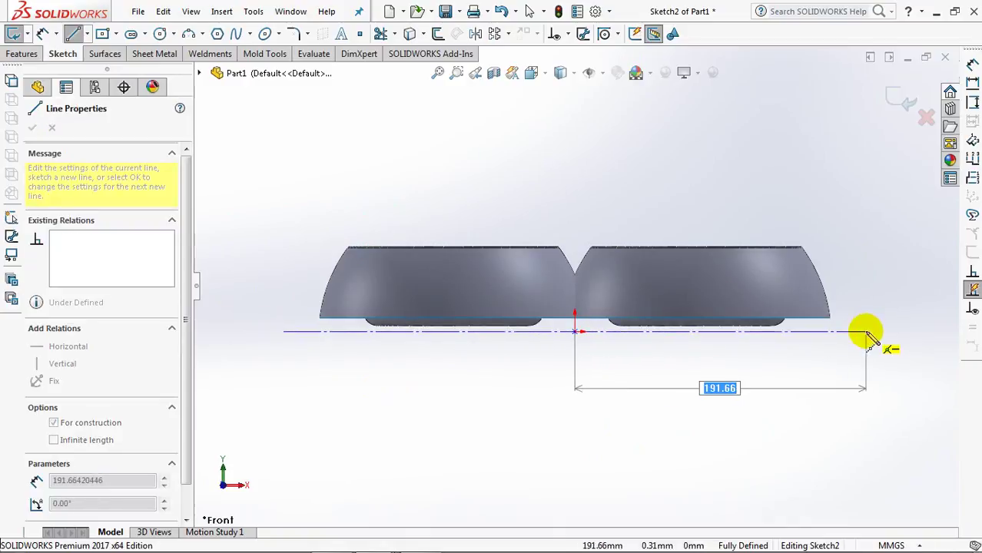
pyautogui.click(866, 332)
pyautogui.rightClick(866, 332)
pyautogui.click(843, 344)
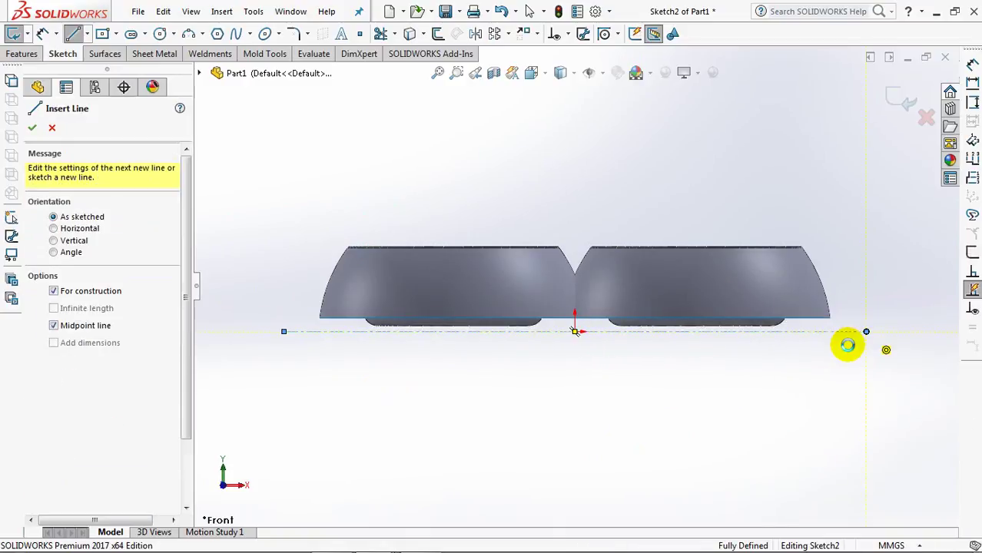
# Step: Offset the centerline by 3 mm
pyautogui.click(436, 35)
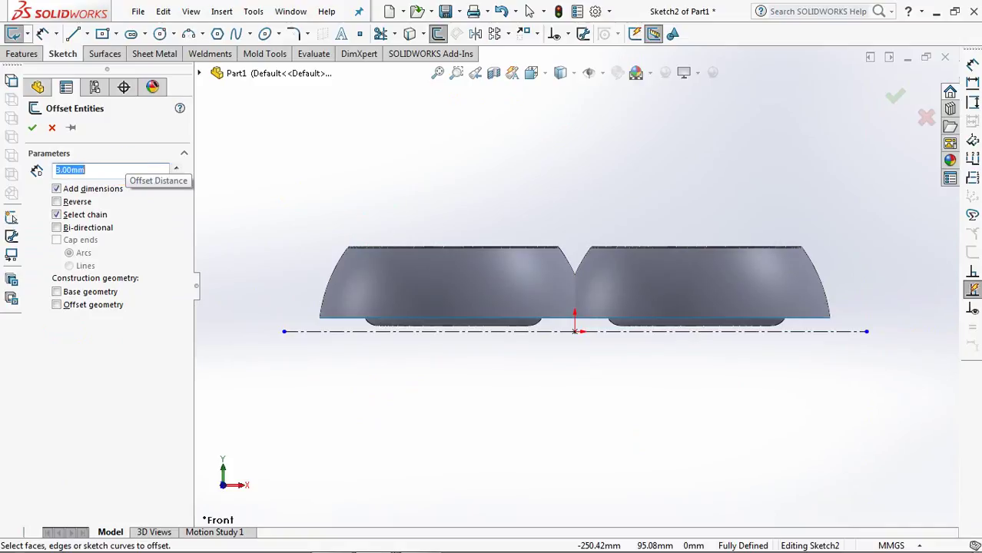
pyautogui.click(609, 335)
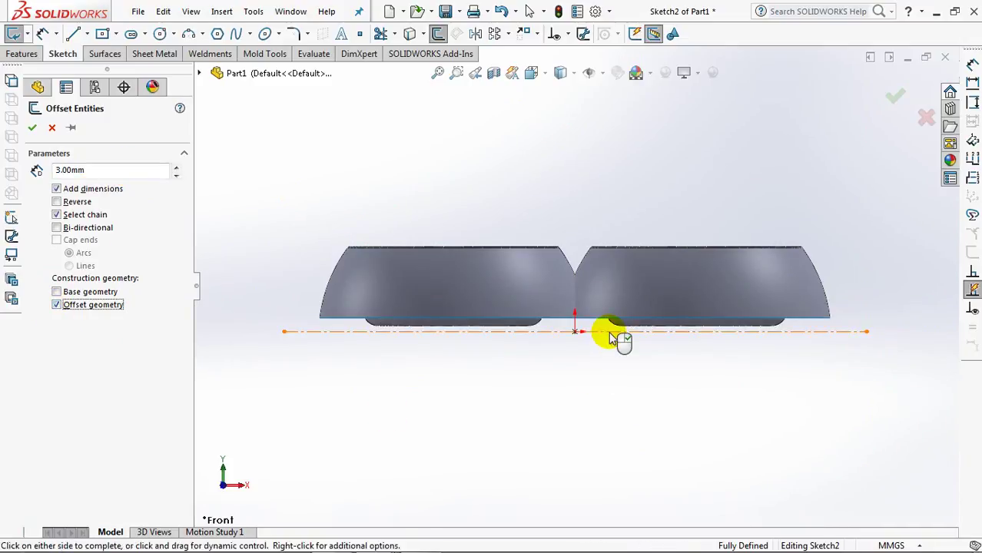
pyautogui.click(31, 127)
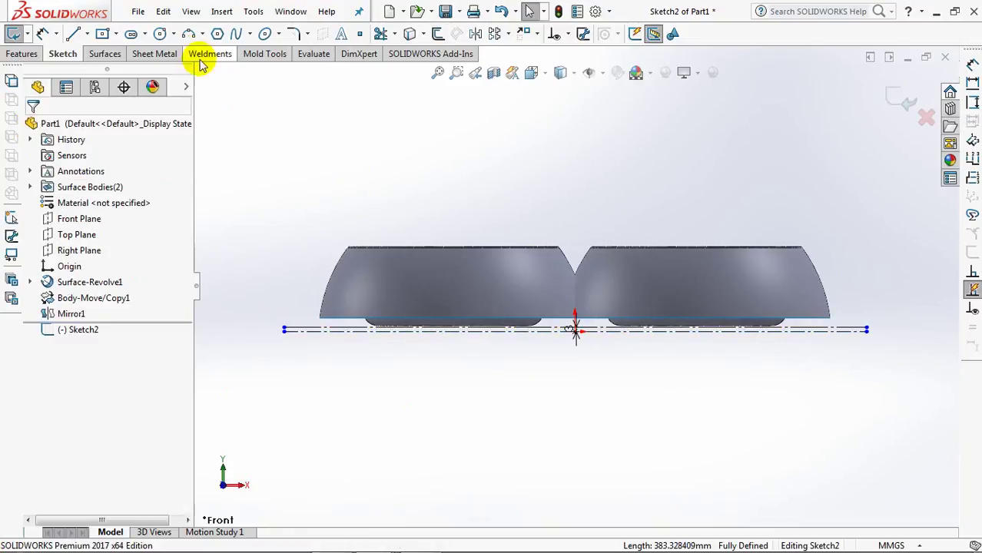
# Step: Draw a 3-point arc between the offset line's ends, peaking above the bowls' middle
pyautogui.click(188, 35)
pyautogui.click(285, 329)
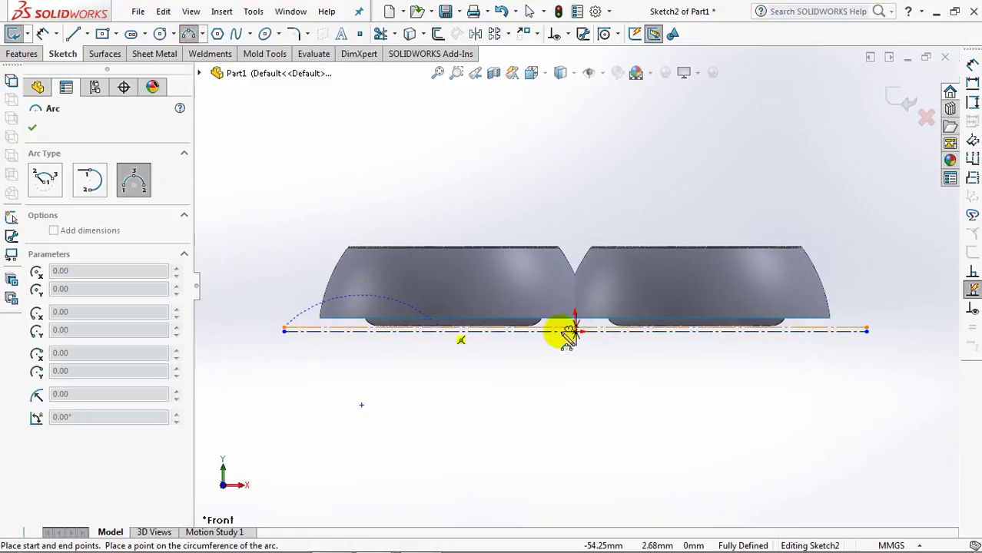
pyautogui.click(865, 328)
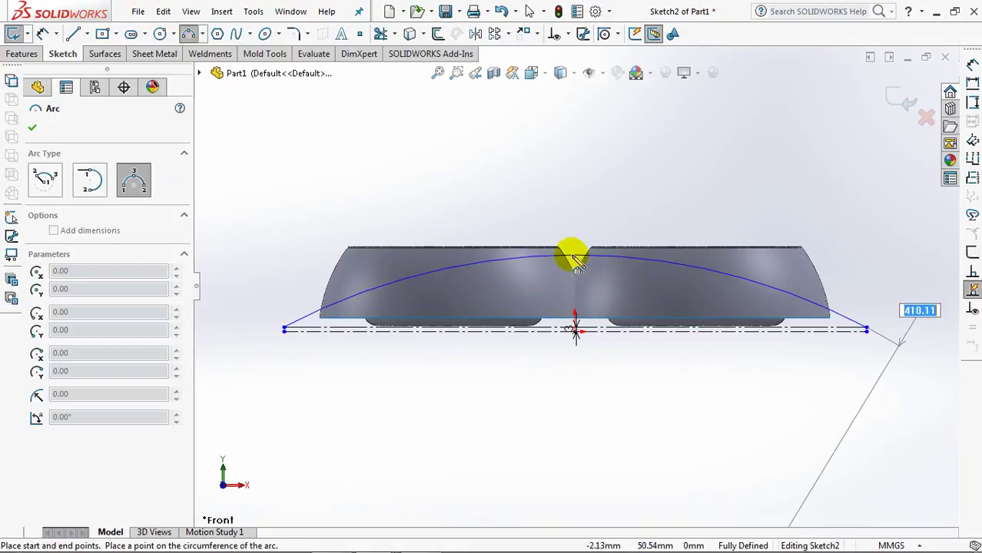
pyautogui.click(576, 258)
pyautogui.rightClick(581, 267)
pyautogui.click(587, 266)
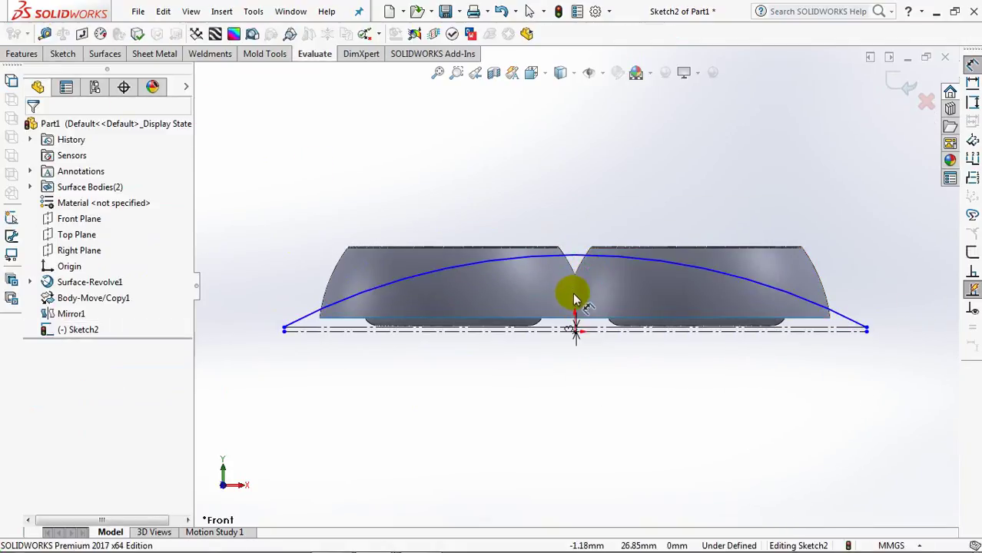
# Step: Dimension the arc 49 mm high with an R400 radius and exit the sketch
pyautogui.click(590, 329)
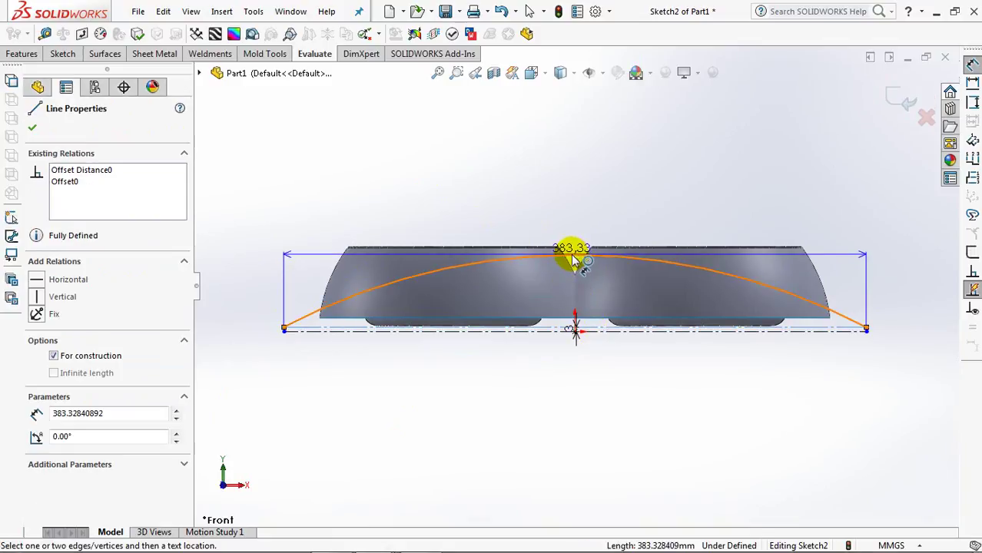
pyautogui.click(572, 258)
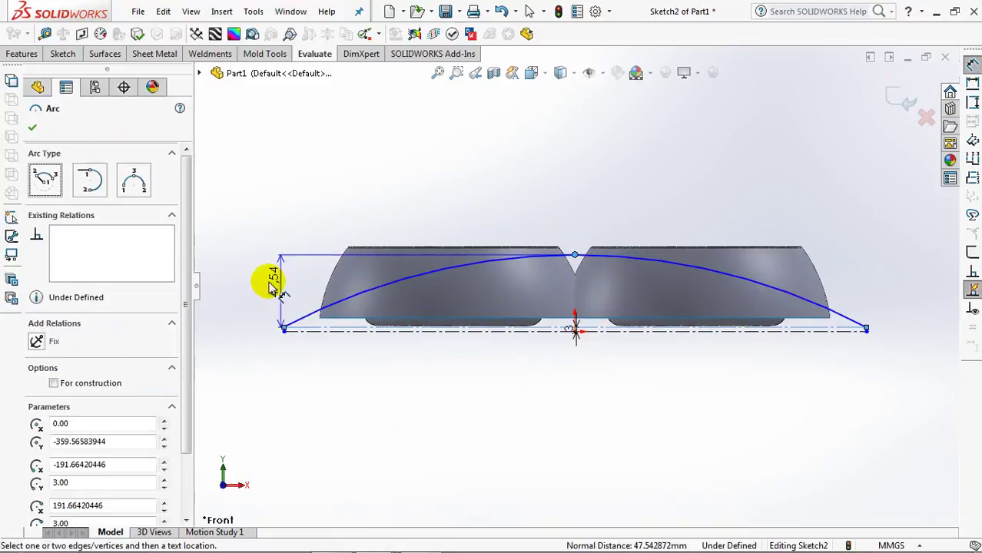
pyautogui.click(258, 278)
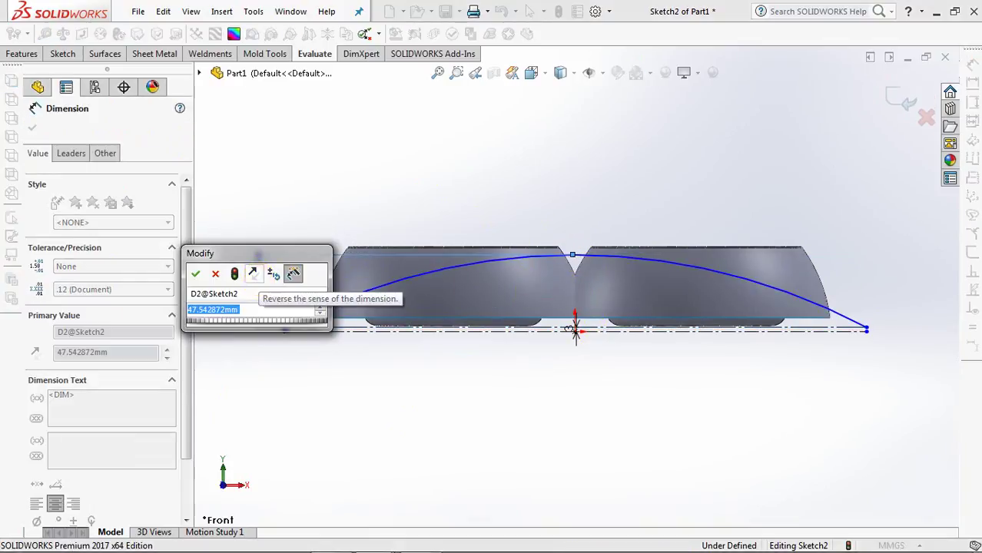
pyautogui.write('49')
pyautogui.click(196, 273)
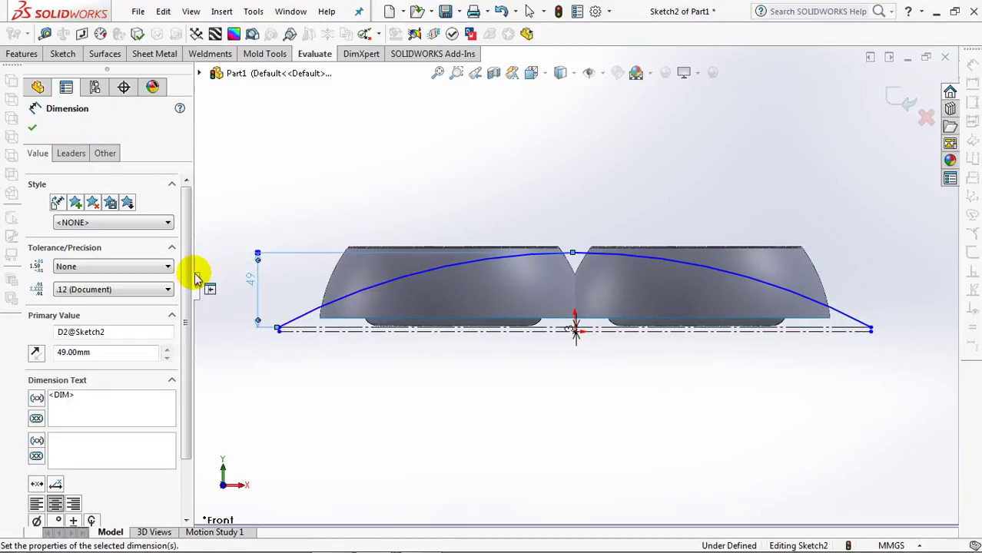
pyautogui.click(318, 202)
pyautogui.click(690, 266)
pyautogui.click(690, 185)
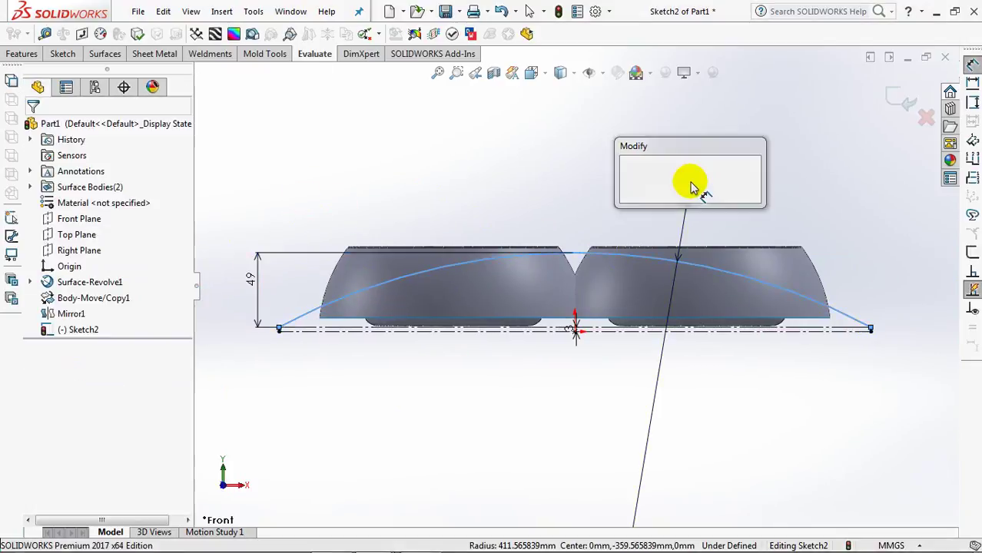
pyautogui.write('400')
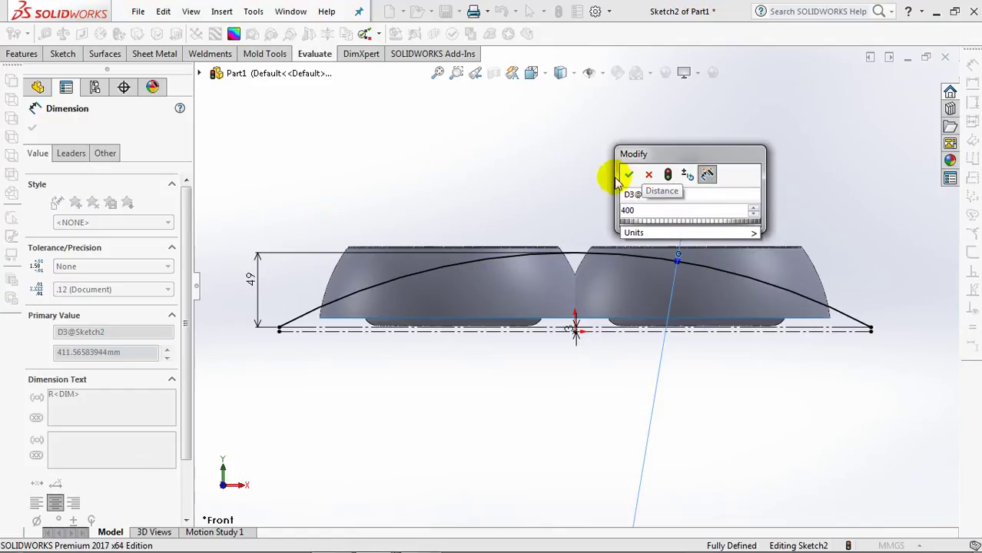
pyautogui.click(629, 174)
pyautogui.click(564, 157)
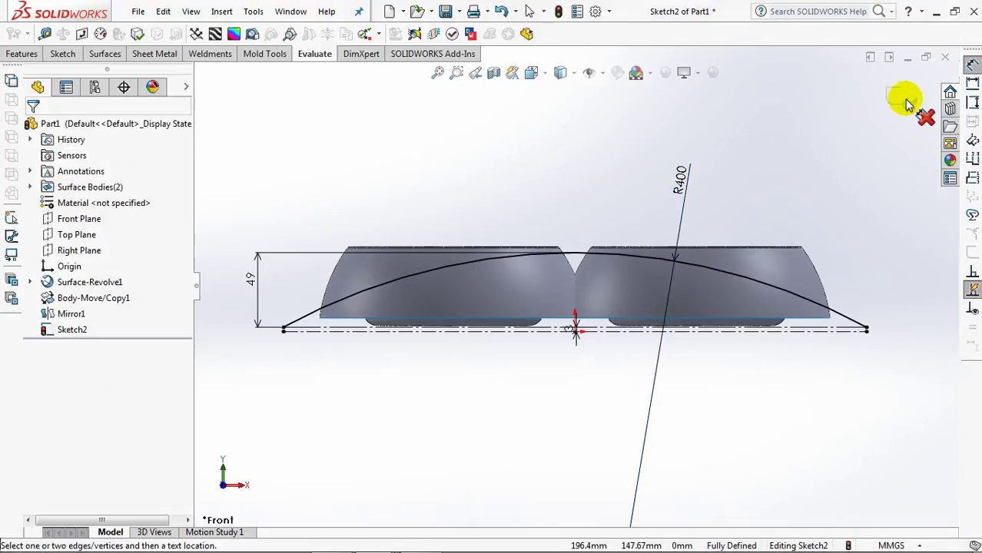
pyautogui.click(899, 98)
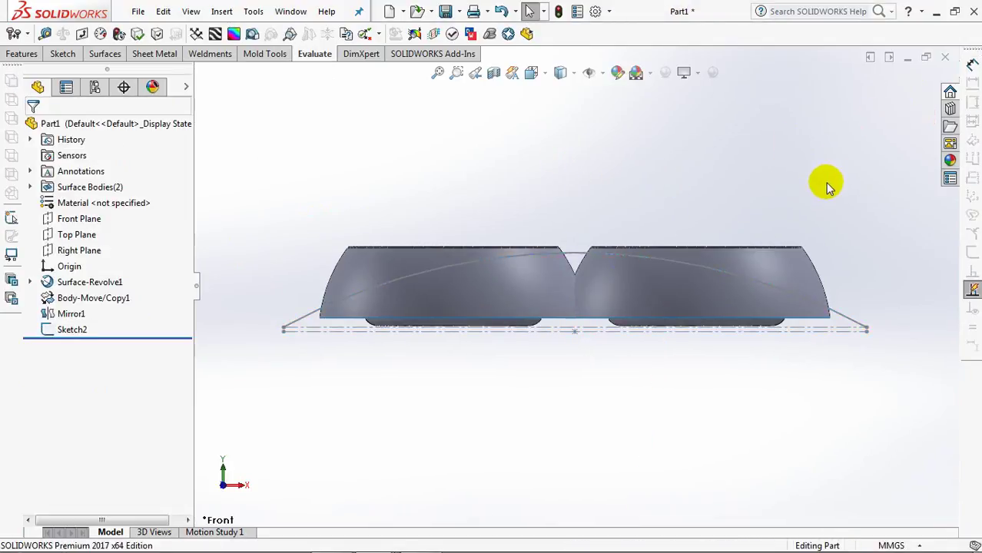
# Step: Start a sketch on the Right Plane and convert the bowl rim edge into it
pyautogui.hotkey('ctrl', '7')
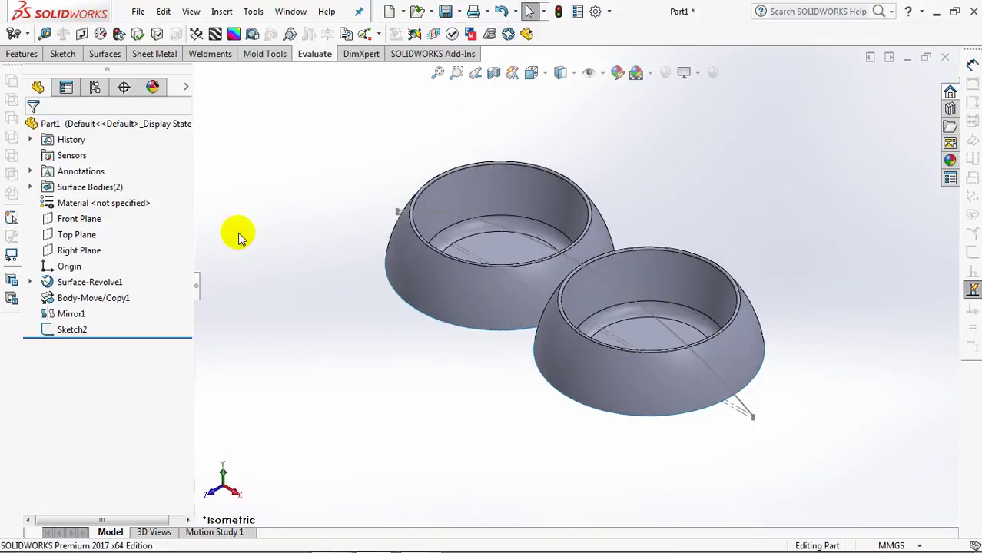
pyautogui.click(71, 250)
pyautogui.click(83, 234)
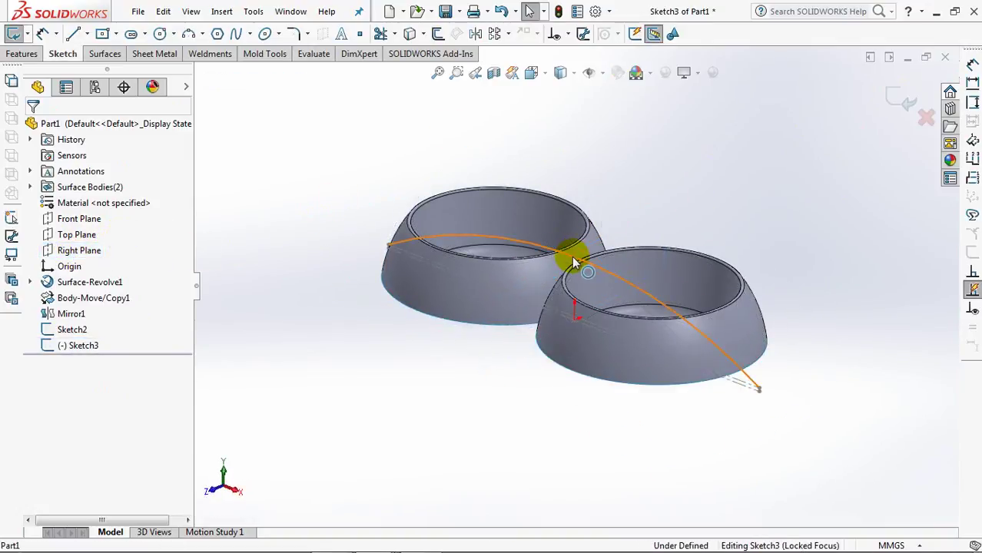
pyautogui.click(573, 260)
pyautogui.click(411, 33)
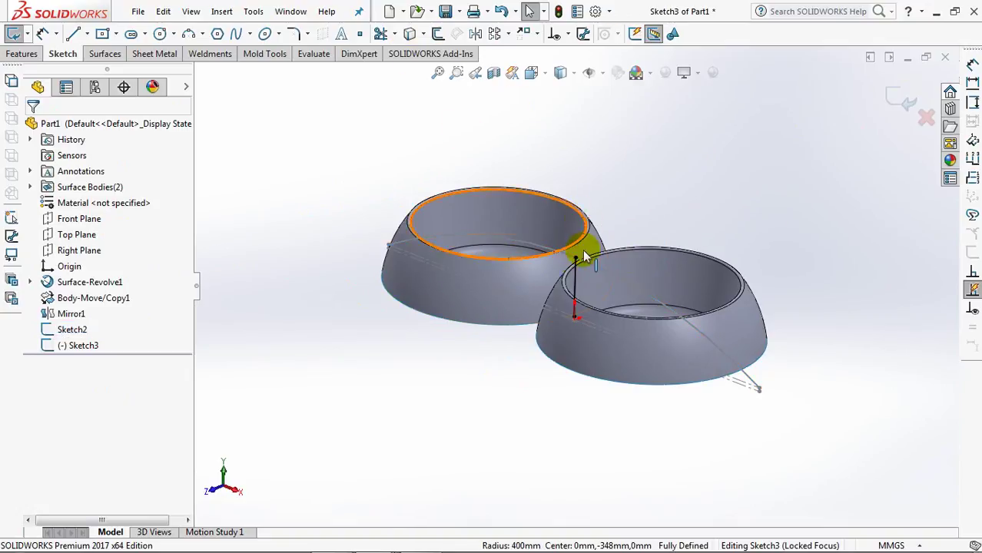
pyautogui.click(574, 280)
pyautogui.click(636, 234)
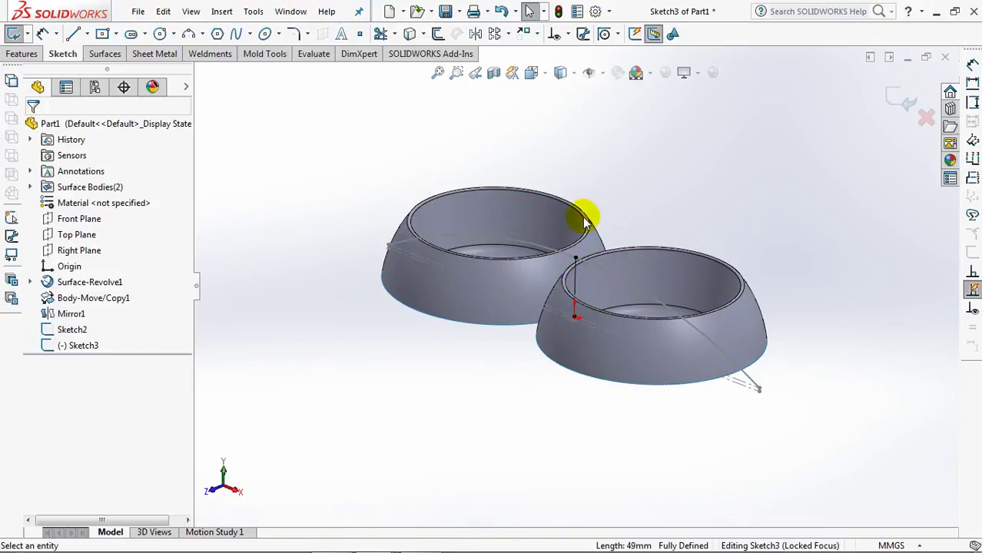
# Step: Draw a midpoint line across the bowl from the projected rim line's top
pyautogui.click(73, 35)
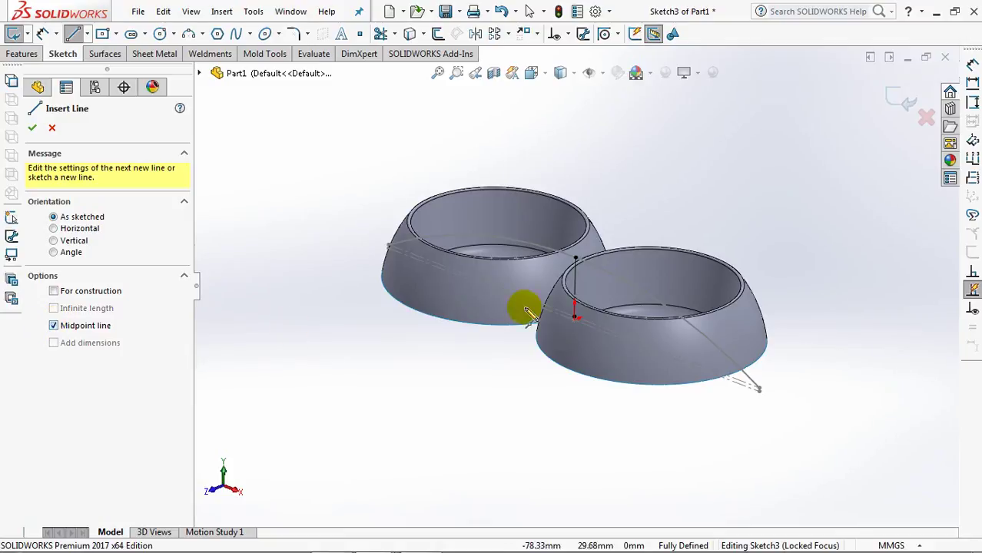
pyautogui.click(575, 259)
pyautogui.click(719, 200)
pyautogui.rightClick(720, 200)
pyautogui.click(732, 210)
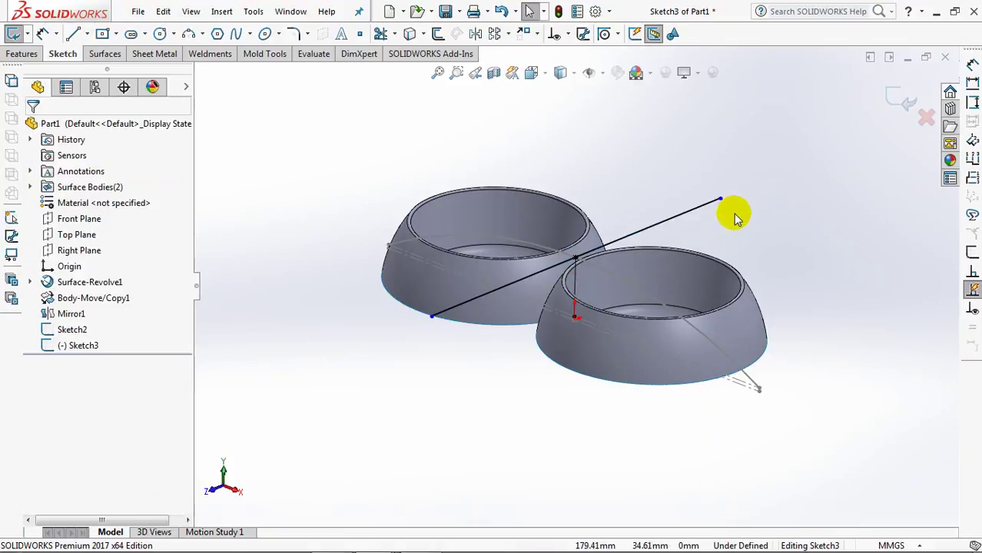
# Step: In the right view, draw a short line down from the horizontal line's right end
pyautogui.hotkey('ctrl', '4')
pyautogui.click(73, 35)
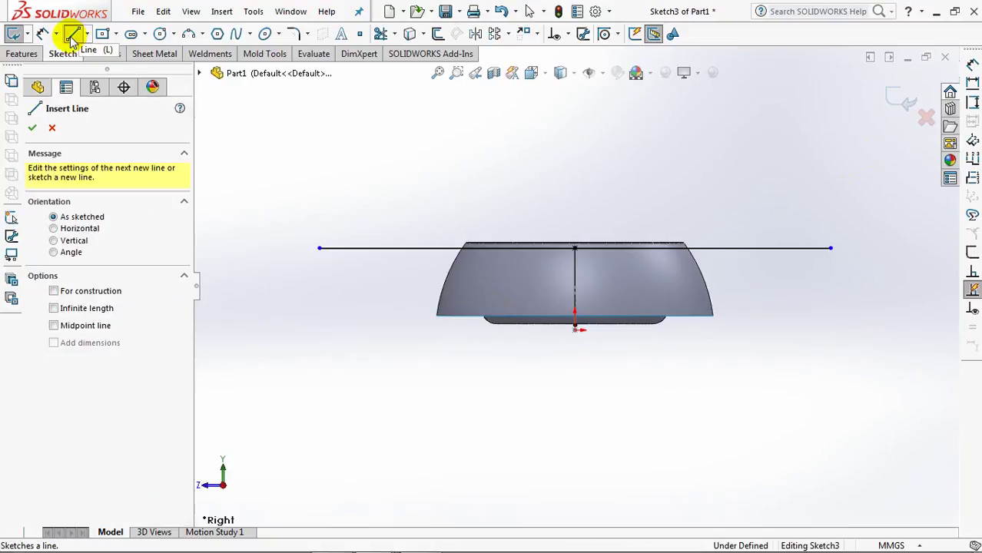
pyautogui.click(831, 248)
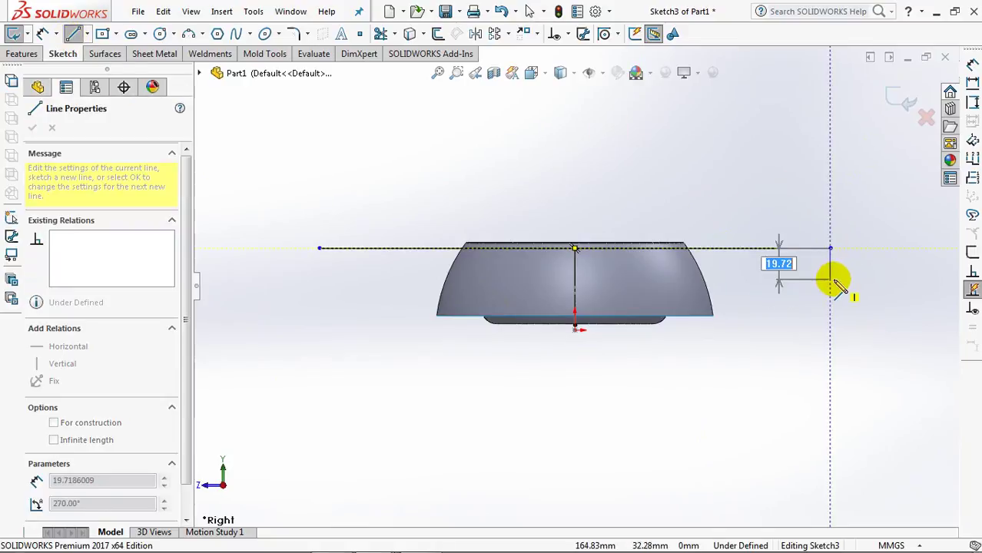
pyautogui.click(836, 282)
pyautogui.rightClick(835, 283)
pyautogui.click(837, 290)
# Step: Dimension the short line at 85° to the horizontal line
pyautogui.click(42, 33)
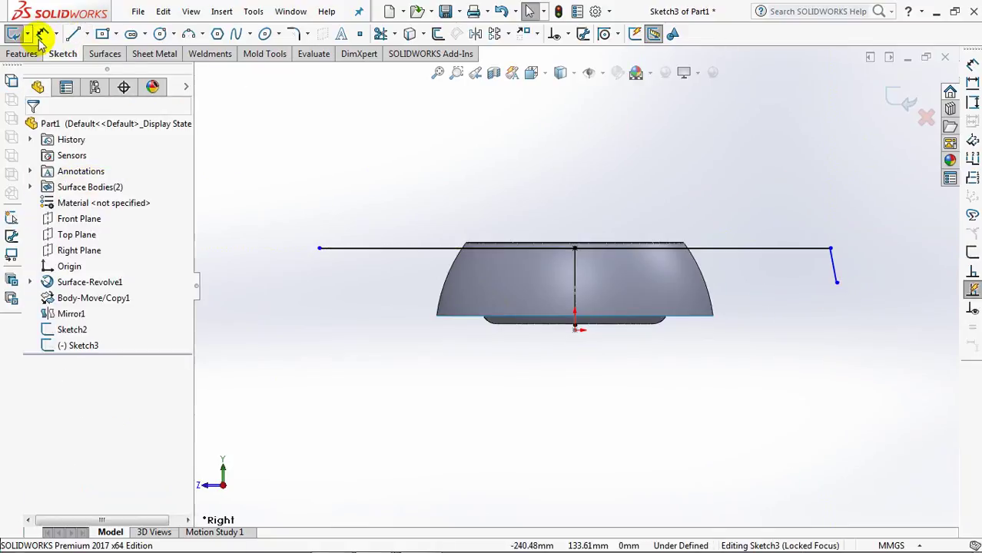
pyautogui.click(837, 275)
pyautogui.click(804, 248)
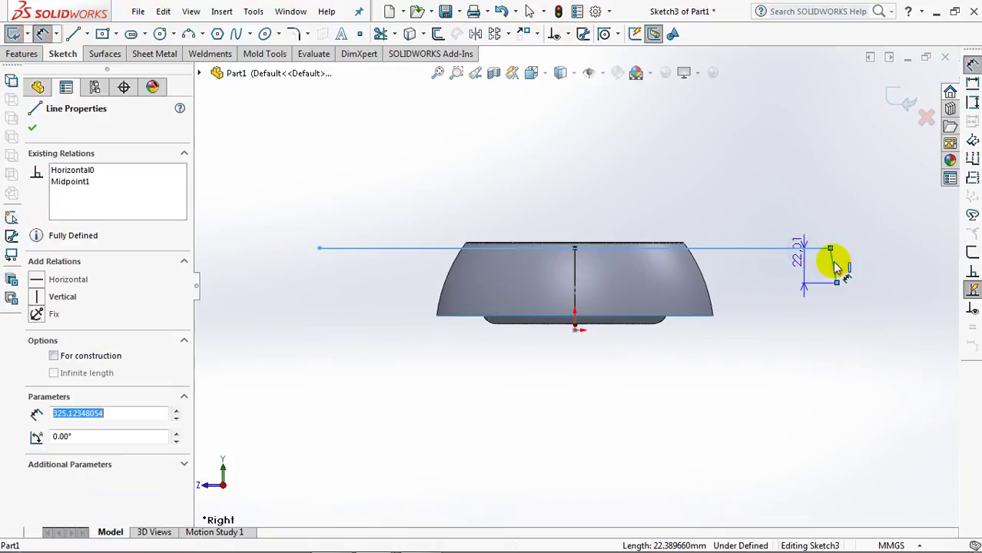
pyautogui.click(872, 305)
pyautogui.write('85')
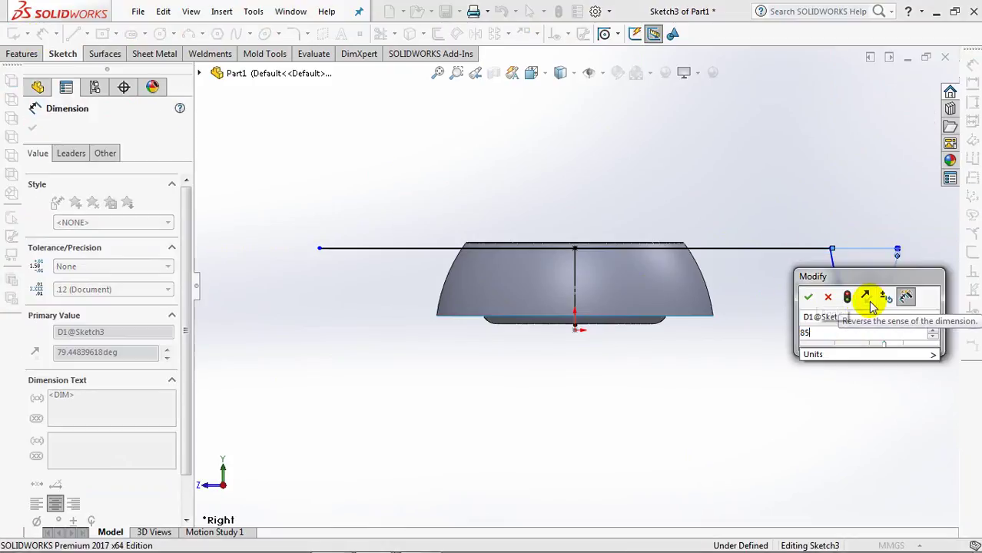
pyautogui.click(808, 300)
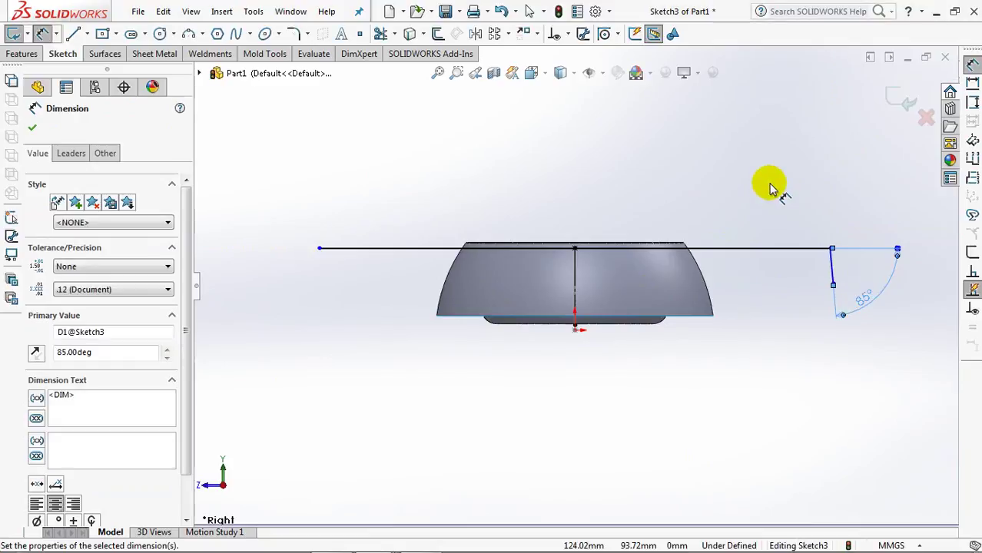
# Step: Dimension the horizontal line to 170 mm and the vertical offset to 12 mm
pyautogui.click(730, 244)
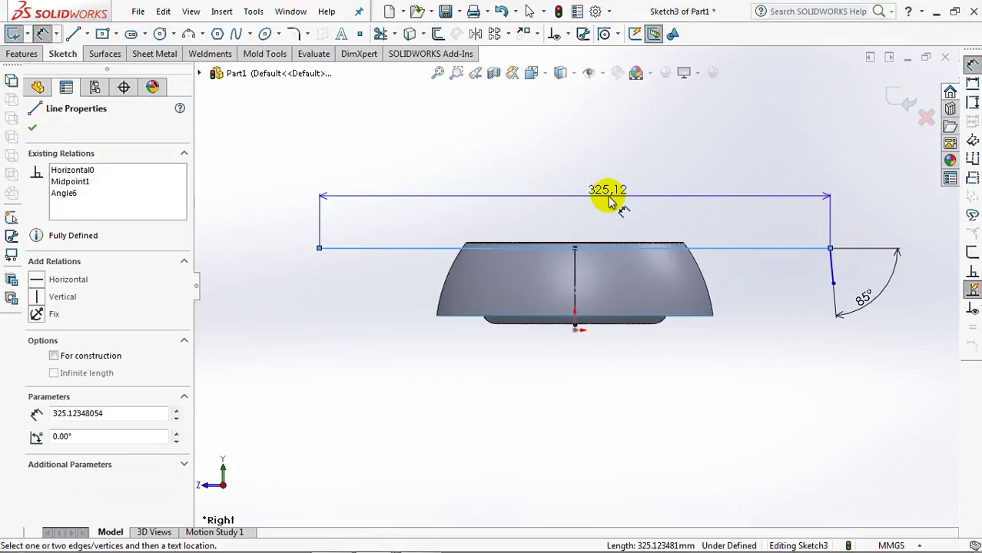
pyautogui.click(615, 200)
pyautogui.write('170')
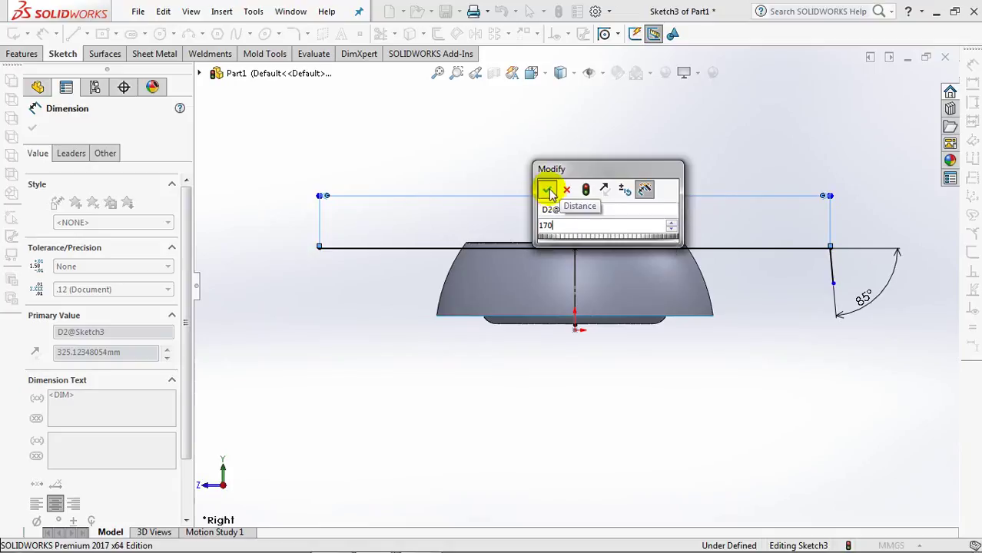
pyautogui.click(546, 190)
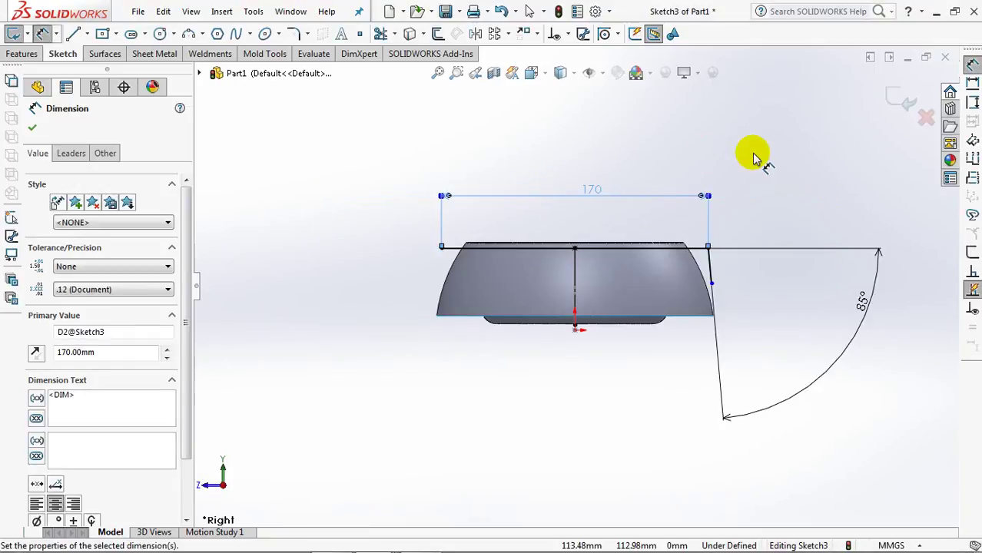
pyautogui.click(699, 254)
pyautogui.click(711, 281)
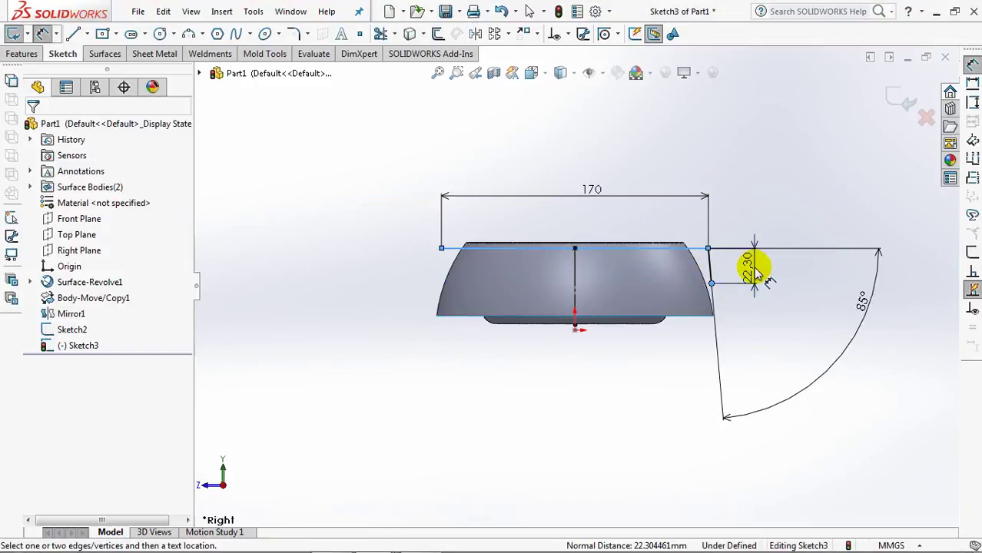
pyautogui.click(756, 273)
pyautogui.write('12')
pyautogui.click(693, 258)
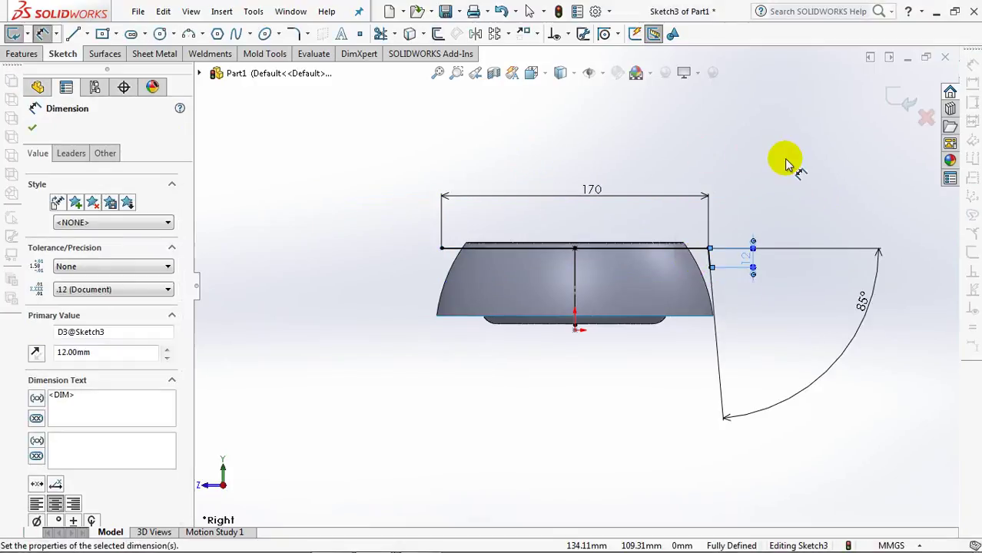
# Step: Mirror the angled line about the vertical centreline and reposition the 85° dimension
pyautogui.click(475, 34)
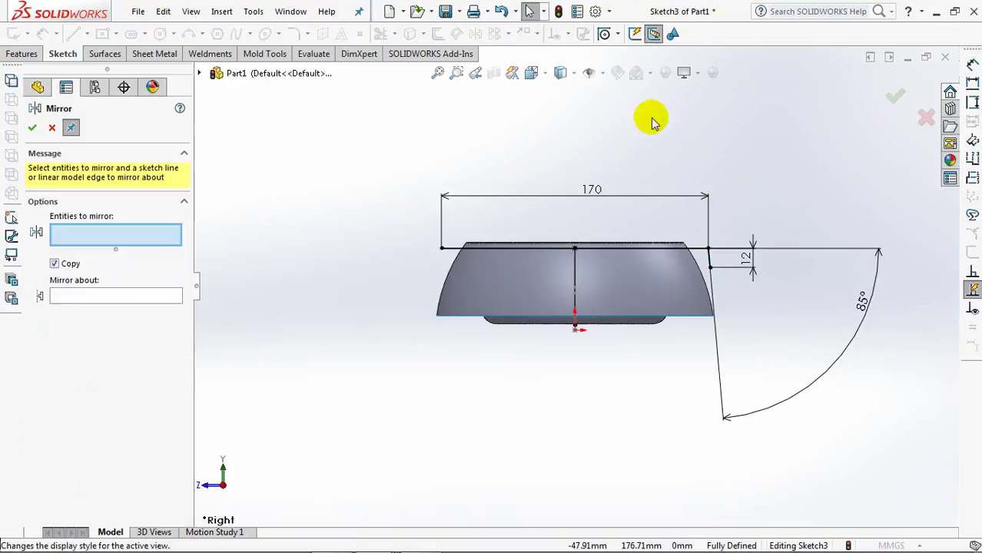
pyautogui.click(710, 261)
pyautogui.click(573, 275)
pyautogui.press('Return')
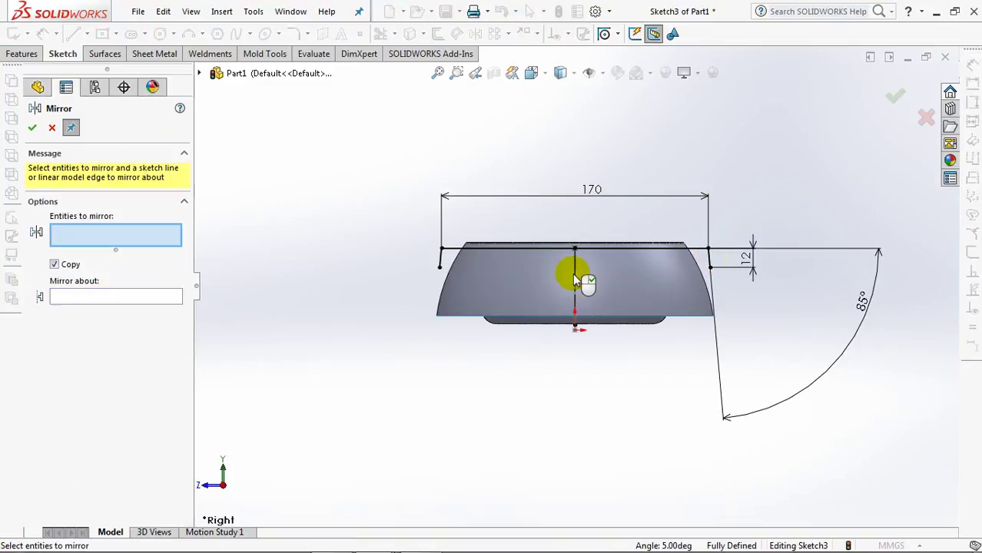
pyautogui.click(35, 134)
pyautogui.moveTo(872, 299); pyautogui.dragTo(775, 298)
pyautogui.click(885, 178)
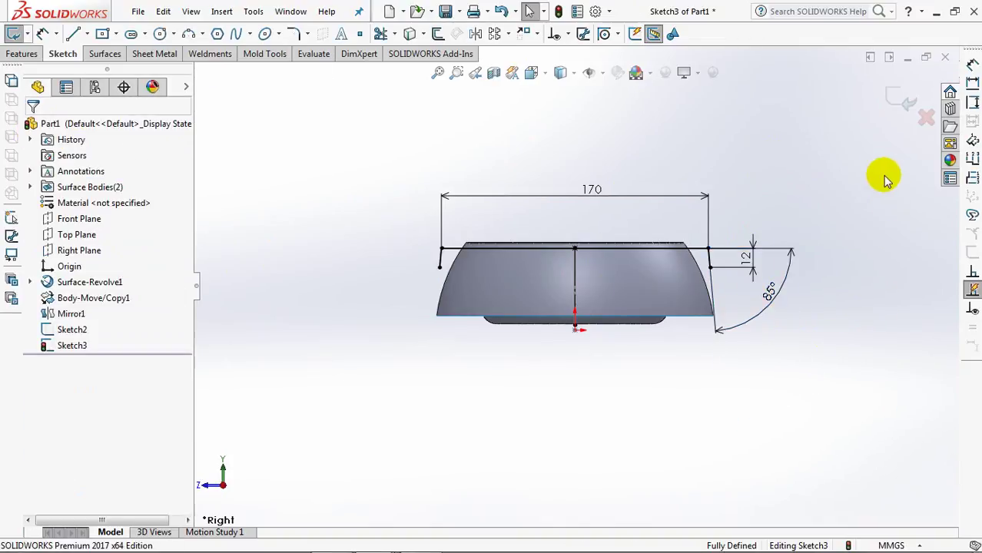
pyautogui.moveTo(805, 184)
pyautogui.mouseDown(button='middle')
pyautogui.moveTo(850, 170)
pyautogui.moveTo(845, 241)
pyautogui.mouseUp(button='middle')
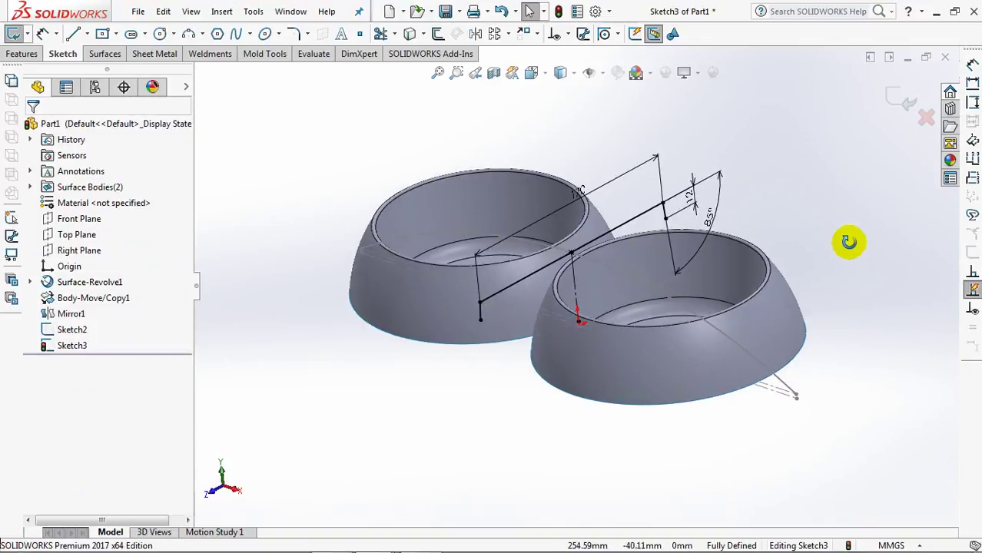
# Step: Sweep Sketch3 along the Sketch2 arc in both directions as a swept surface
pyautogui.click(898, 99)
pyautogui.hotkey('ctrl', '7')
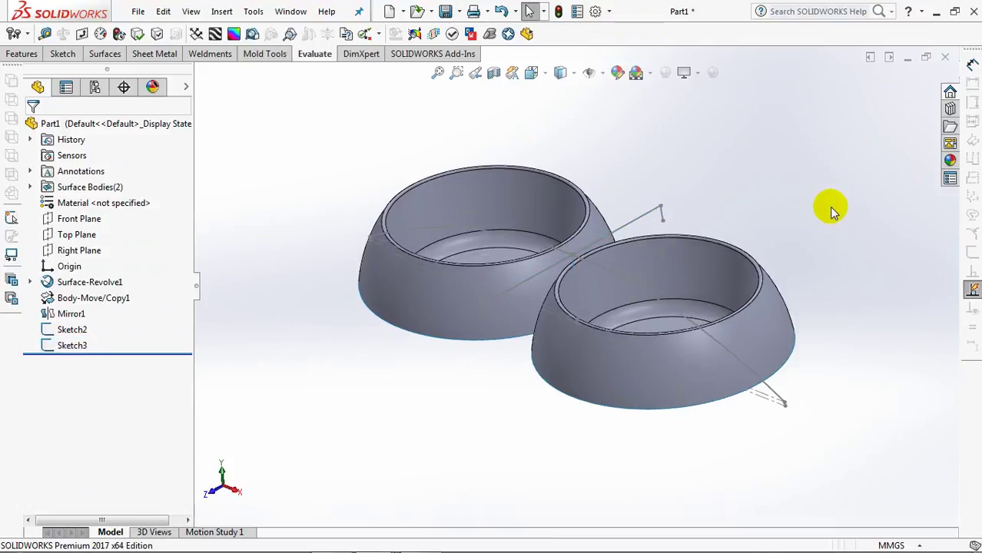
pyautogui.click(109, 60)
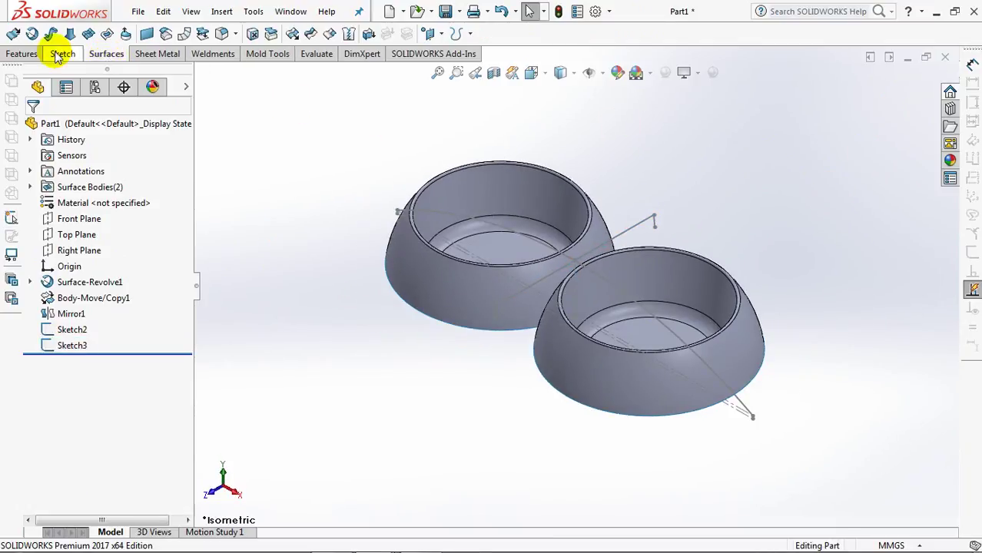
pyautogui.click(49, 34)
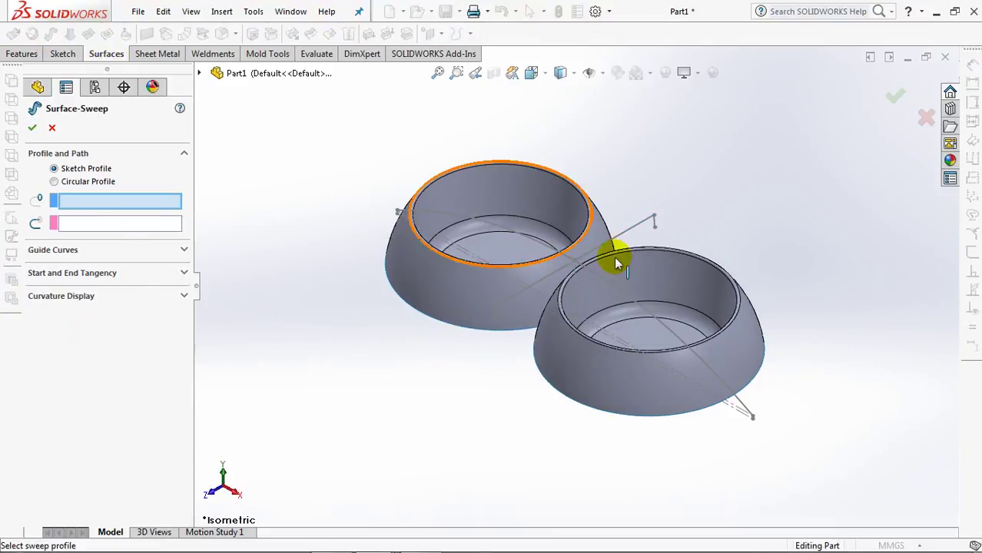
pyautogui.click(643, 231)
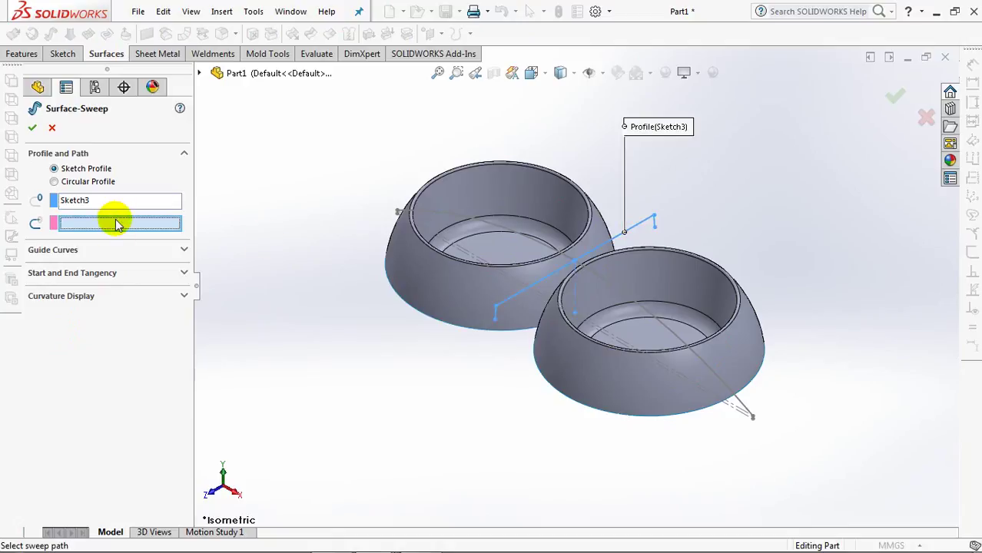
pyautogui.click(614, 290)
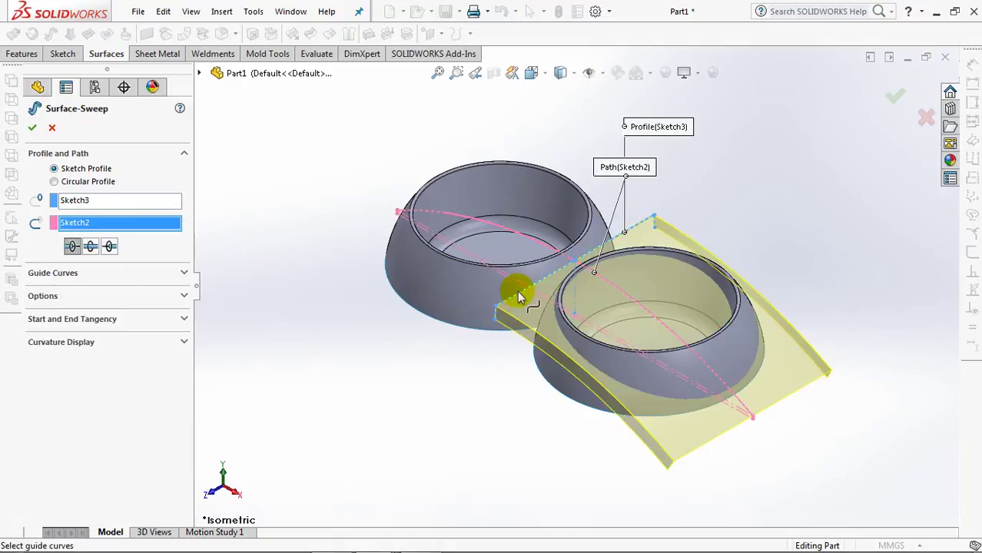
pyautogui.click(90, 247)
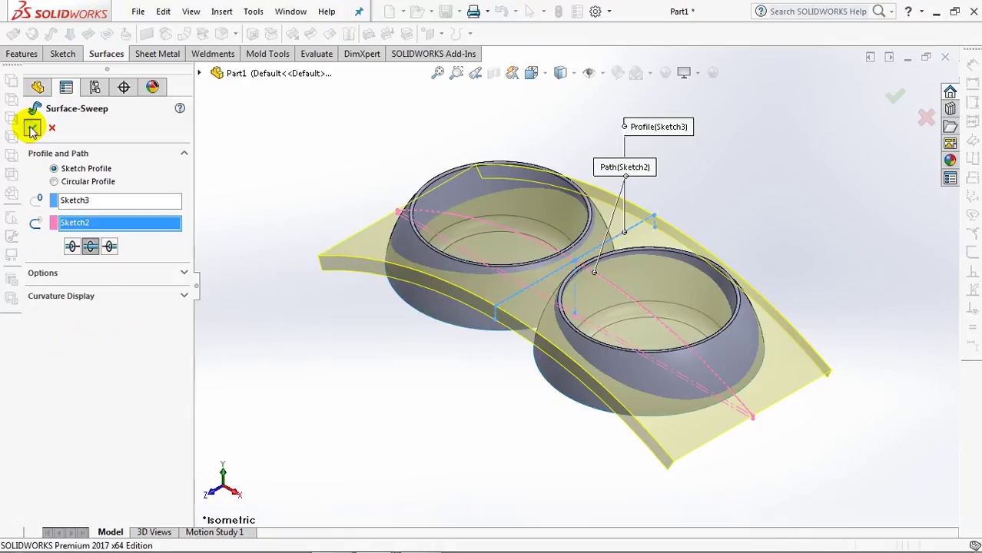
pyautogui.click(32, 128)
pyautogui.moveTo(265, 250)
pyautogui.mouseDown(button='middle')
pyautogui.moveTo(305, 185)
pyautogui.moveTo(291, 322)
pyautogui.mouseUp(button='middle')
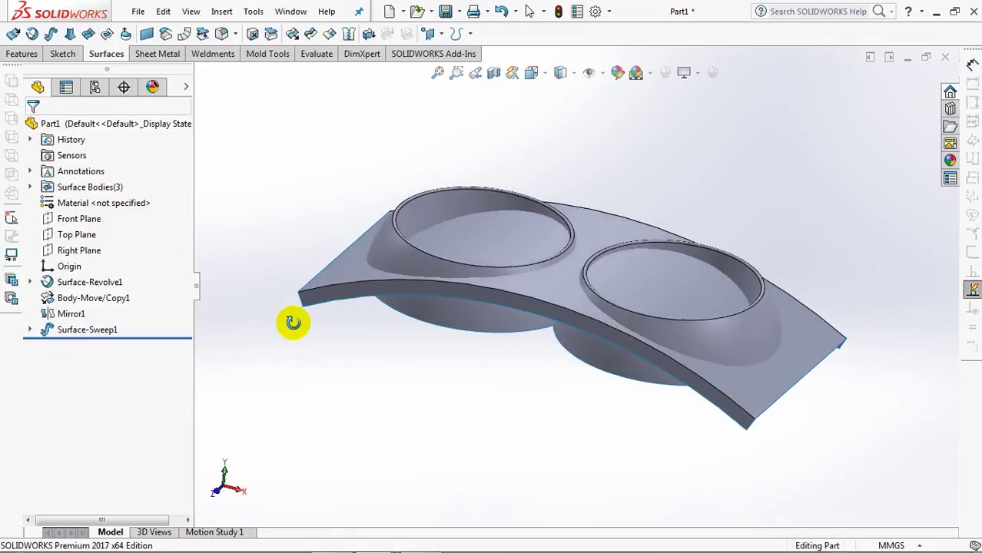
# Step: Set up a mutual trim of the sweep, Mirror1 and Body-Move/Copy1 with Remove selections
pyautogui.click(310, 35)
pyautogui.click(56, 182)
pyautogui.click(342, 272)
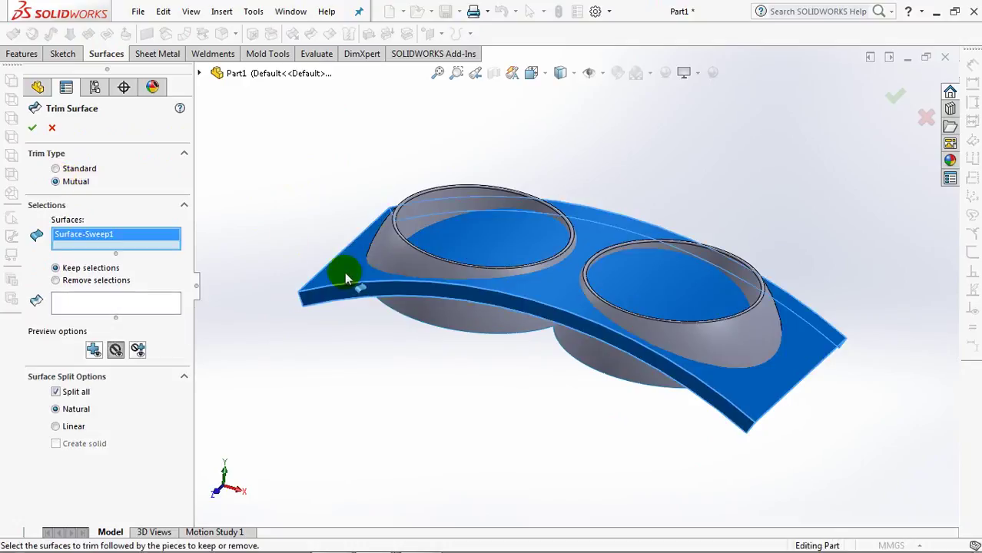
pyautogui.click(565, 307)
pyautogui.click(699, 337)
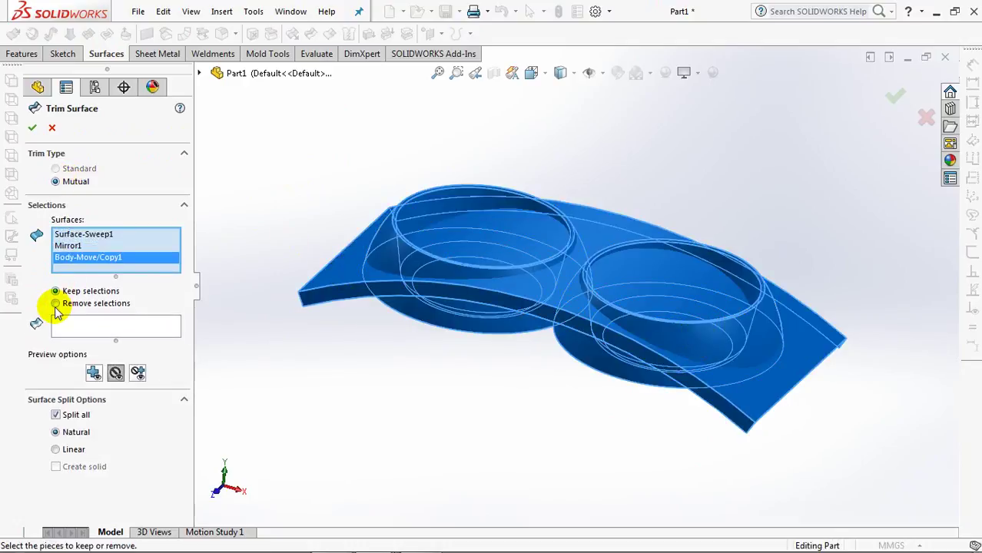
pyautogui.click(94, 333)
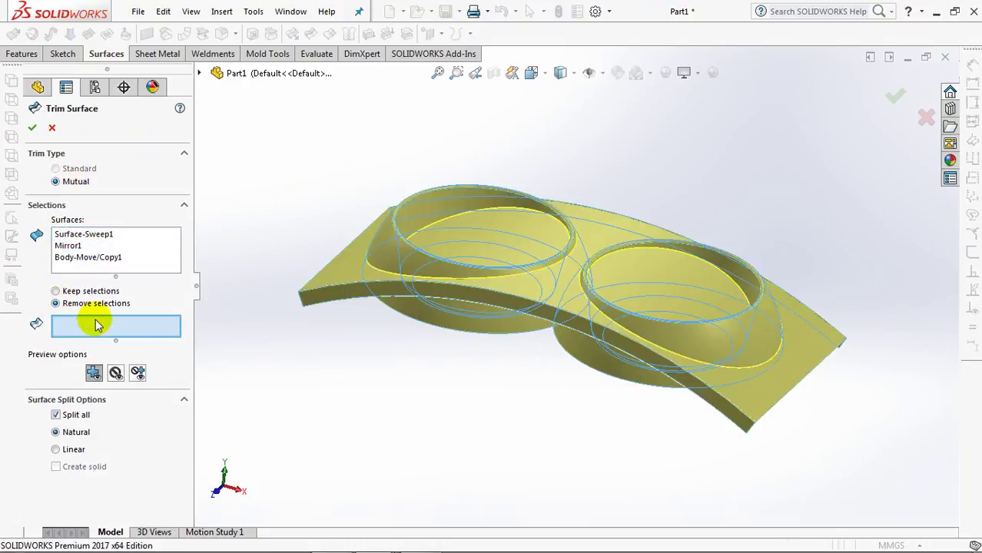
# Step: Mark the unwanted bowl and sweep pieces for removal and apply the trim
pyautogui.click(499, 246)
pyautogui.click(643, 274)
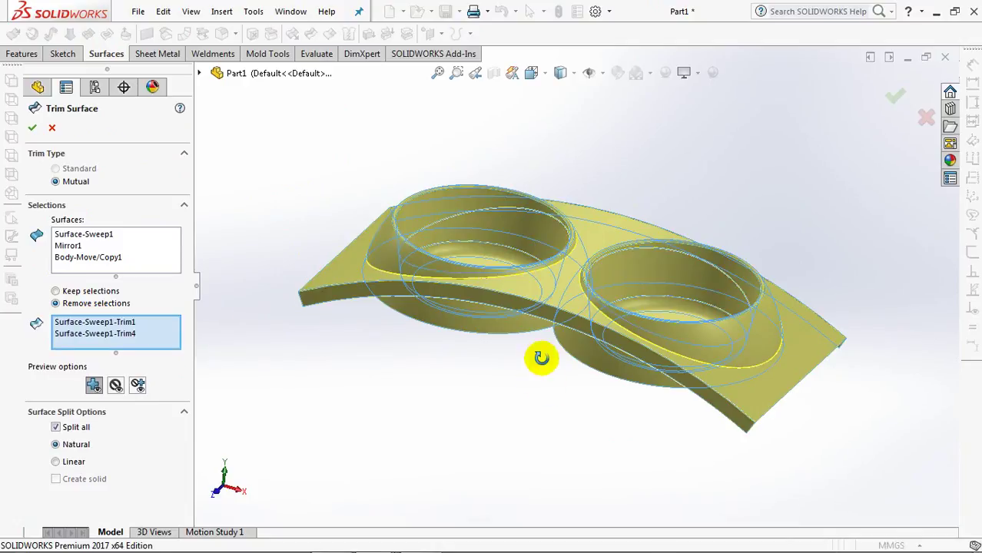
pyautogui.moveTo(542, 357); pyautogui.dragTo(568, 230, button='middle')
pyautogui.click(544, 241)
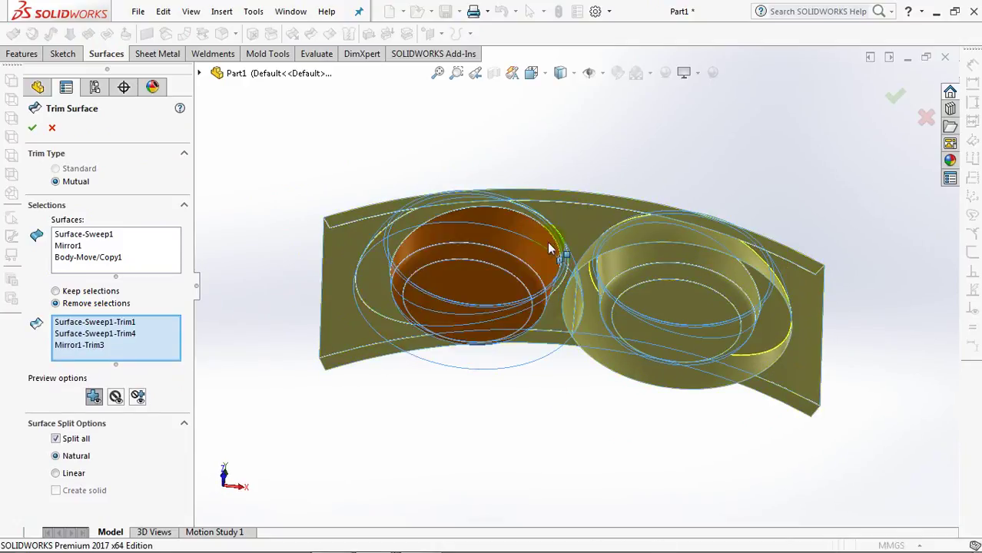
pyautogui.click(634, 247)
pyautogui.click(579, 316)
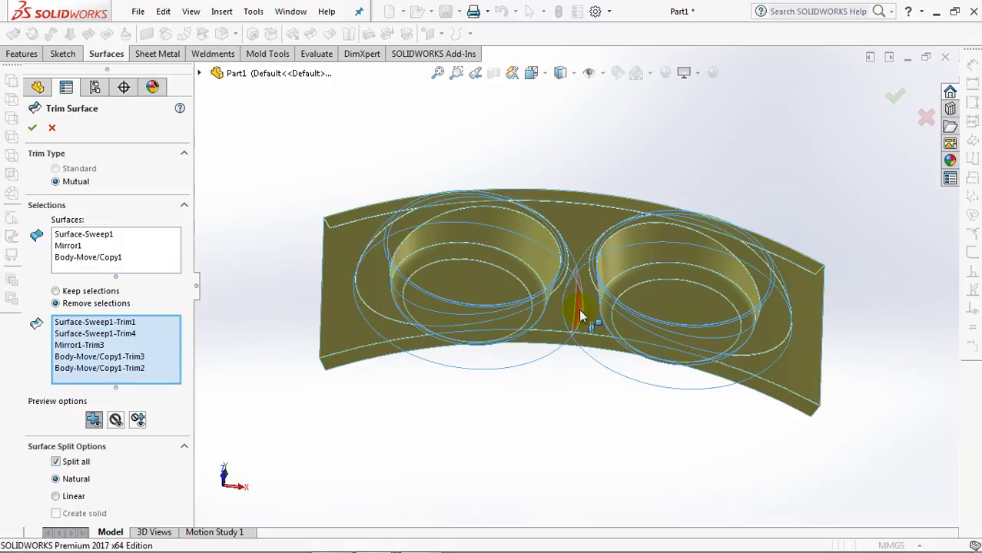
pyautogui.click(576, 399)
pyautogui.moveTo(576, 401); pyautogui.dragTo(598, 380, button='middle')
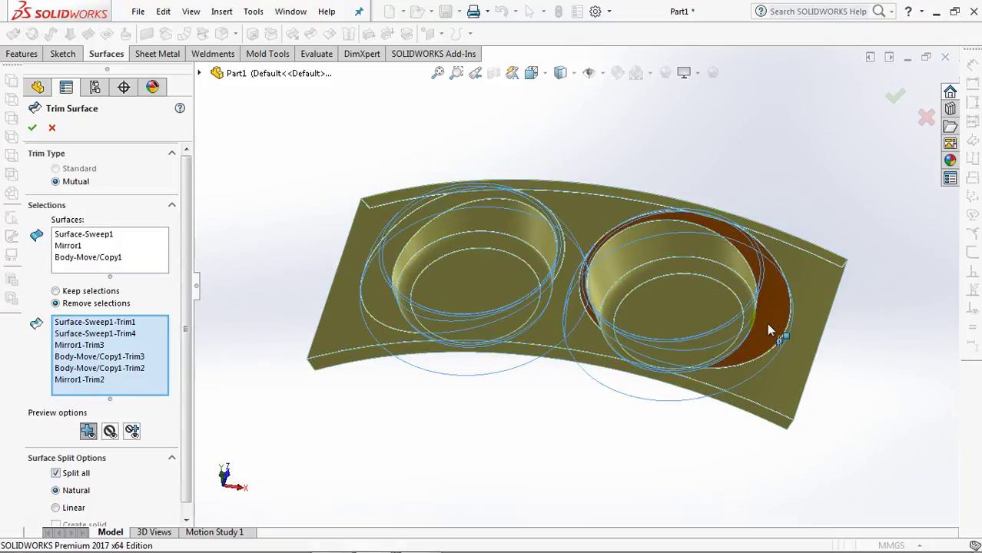
pyautogui.click(768, 330)
pyautogui.moveTo(768, 331); pyautogui.dragTo(438, 268, button='middle')
pyautogui.click(388, 285)
pyautogui.moveTo(531, 320)
pyautogui.mouseDown(button='middle')
pyautogui.moveTo(516, 401)
pyautogui.moveTo(486, 460)
pyautogui.moveTo(521, 481)
pyautogui.moveTo(491, 522)
pyautogui.mouseUp(button='middle')
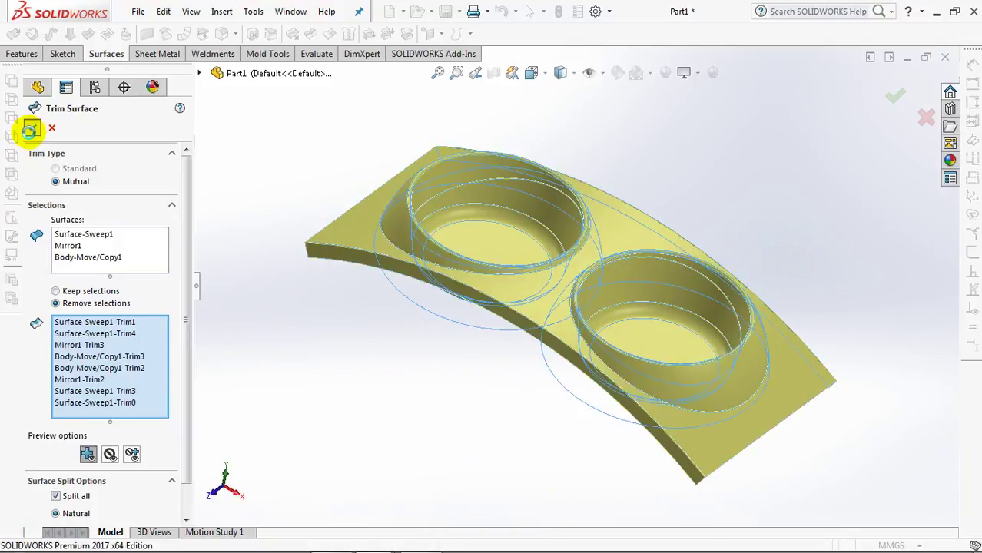
pyautogui.click(29, 130)
pyautogui.moveTo(442, 388)
pyautogui.mouseDown(button='middle')
pyautogui.moveTo(565, 136)
pyautogui.moveTo(440, 384)
pyautogui.mouseUp(button='middle')
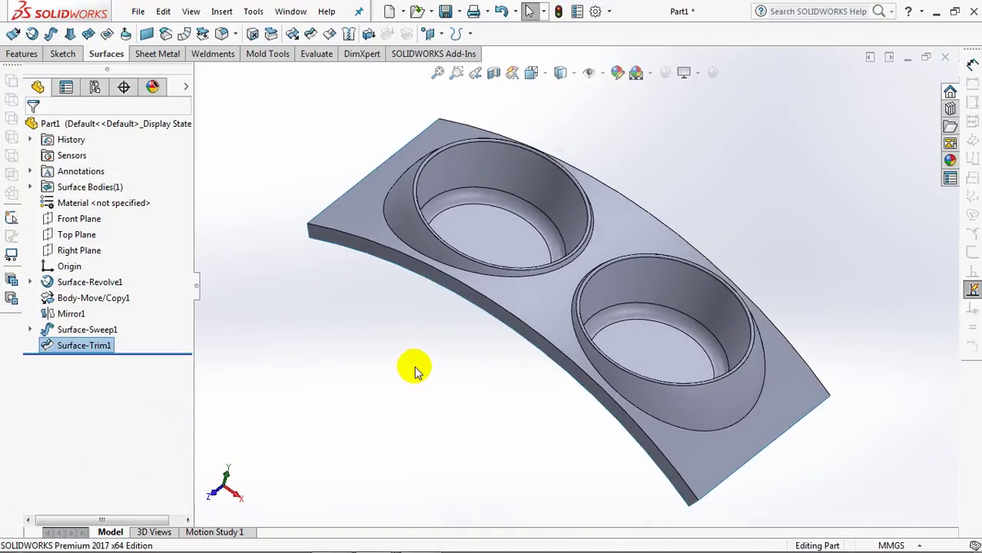
# Step: Fillet the tray's front and back outer edges at 3 mm
pyautogui.hotkey('ctrl', '7')
pyautogui.click(221, 33)
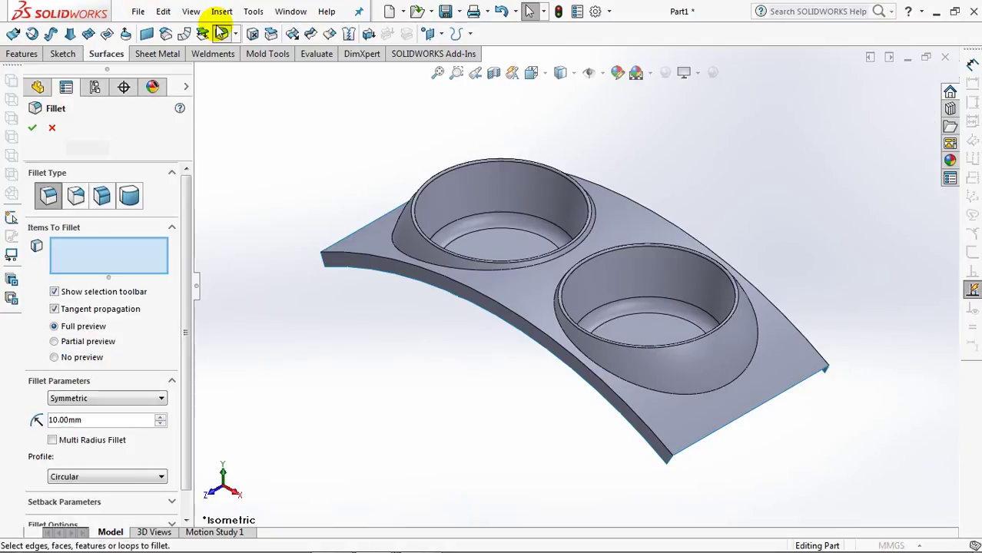
pyautogui.write('3')
pyautogui.click(109, 263)
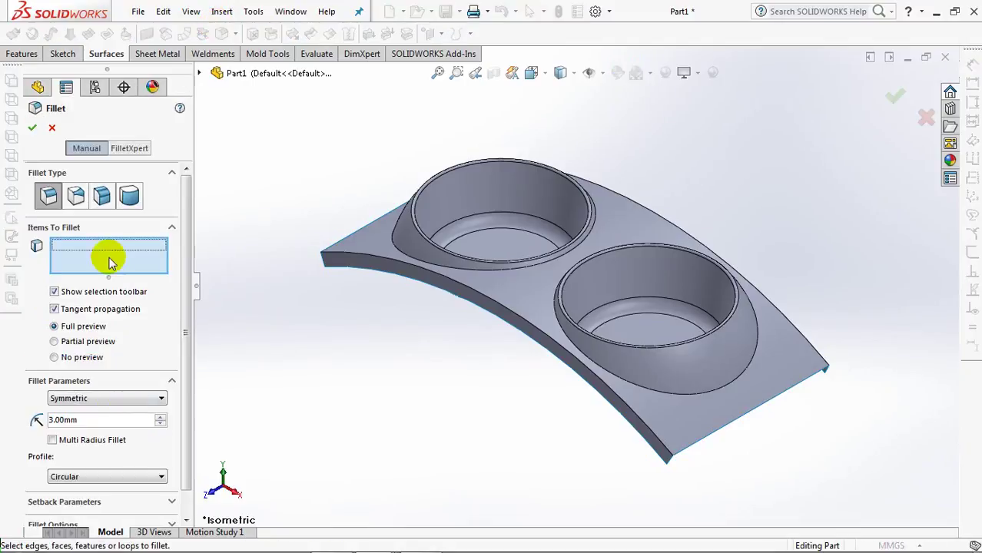
pyautogui.click(415, 269)
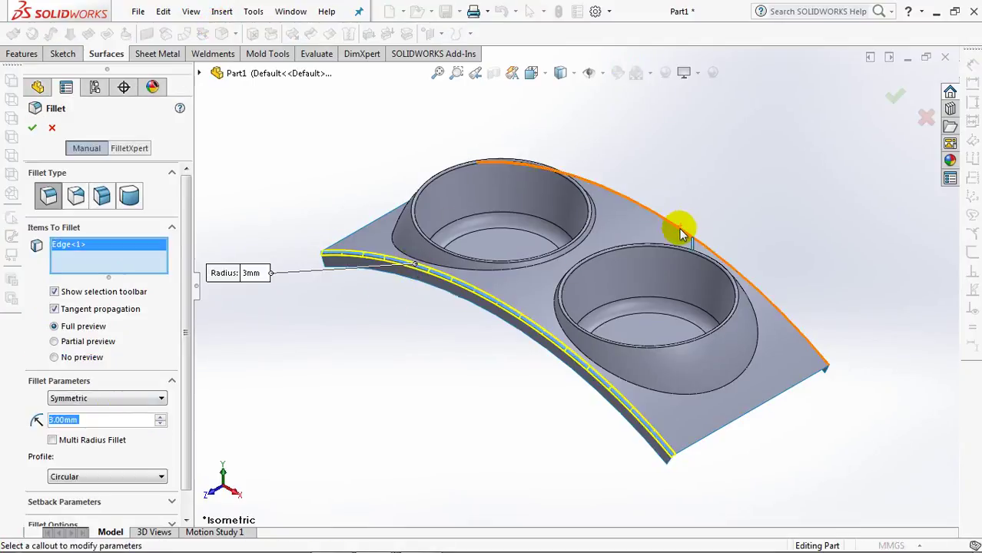
pyautogui.click(679, 228)
pyautogui.press('Return')
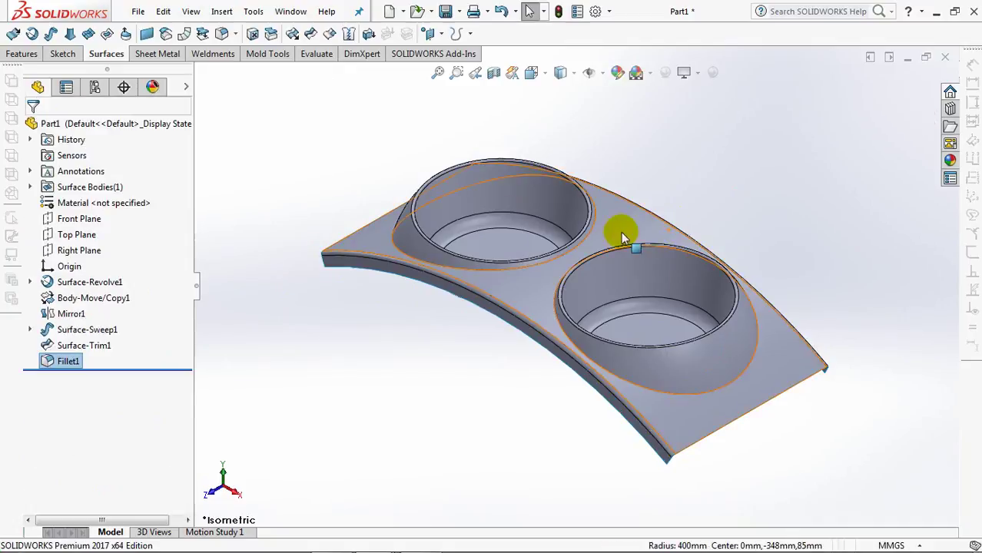
# Step: Fillet both bowl rim edges at 5 mm
pyautogui.click(223, 35)
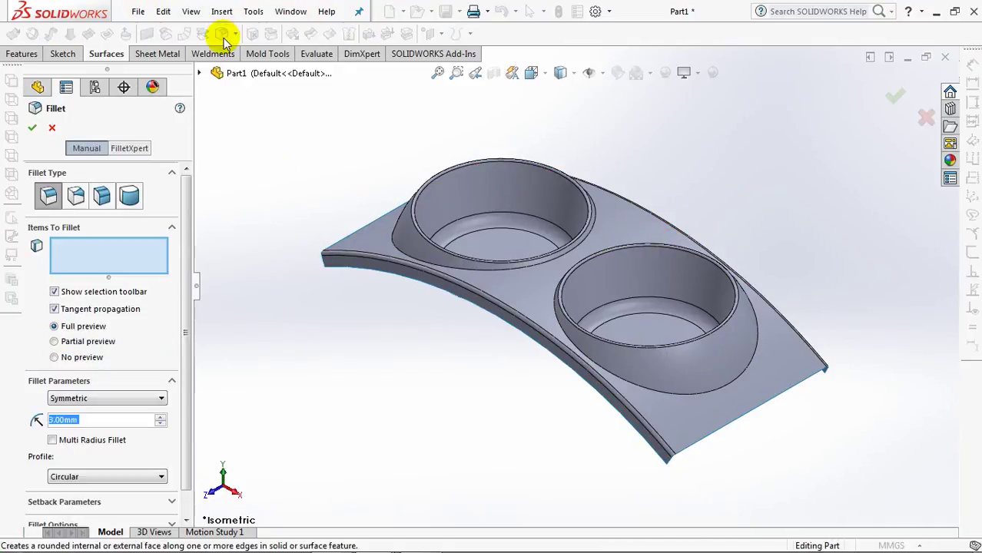
pyautogui.write('5')
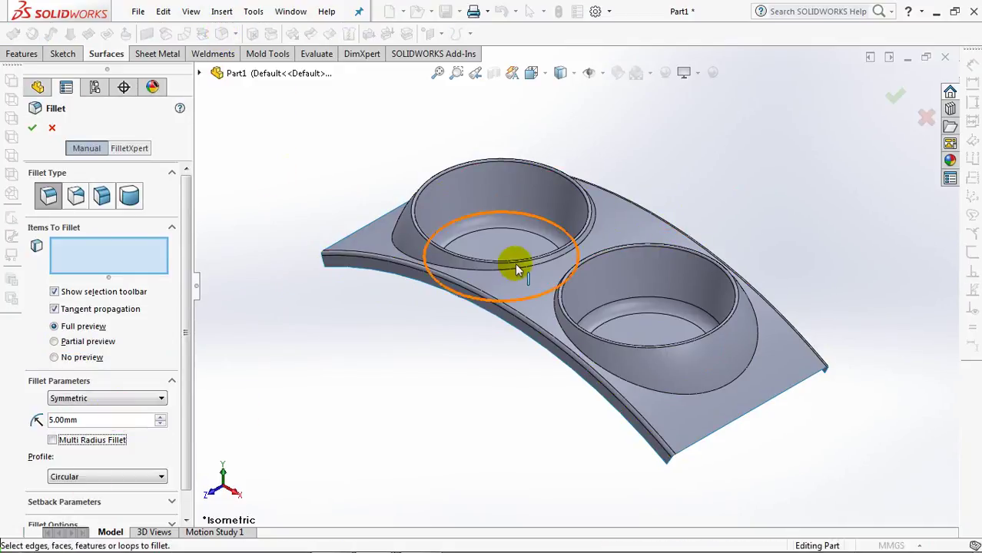
pyautogui.click(516, 274)
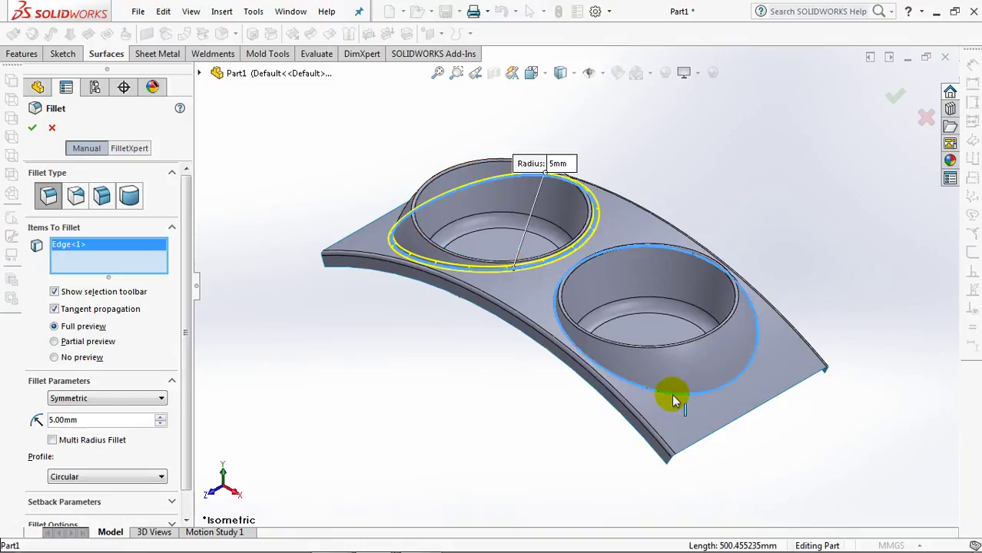
pyautogui.click(673, 400)
pyautogui.click(32, 129)
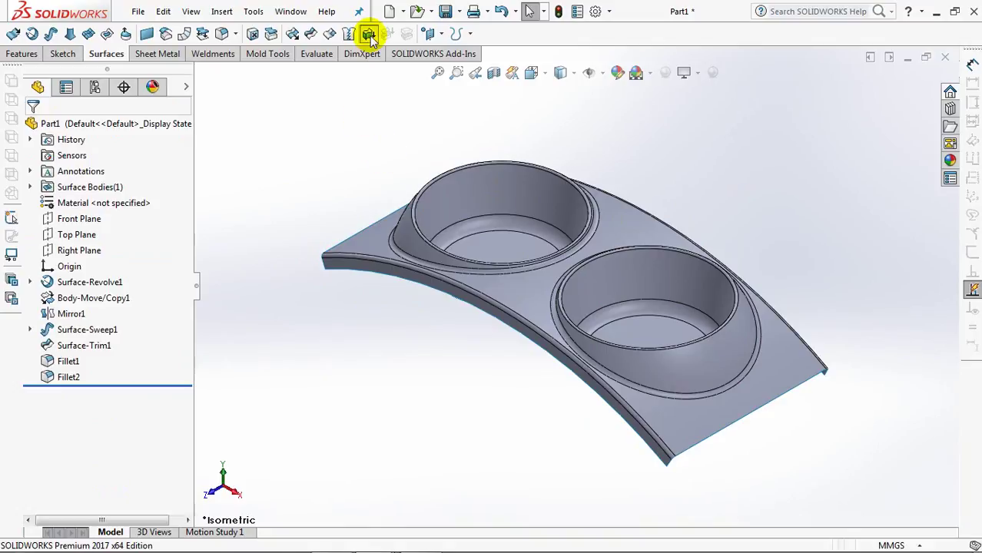
pyautogui.click(369, 36)
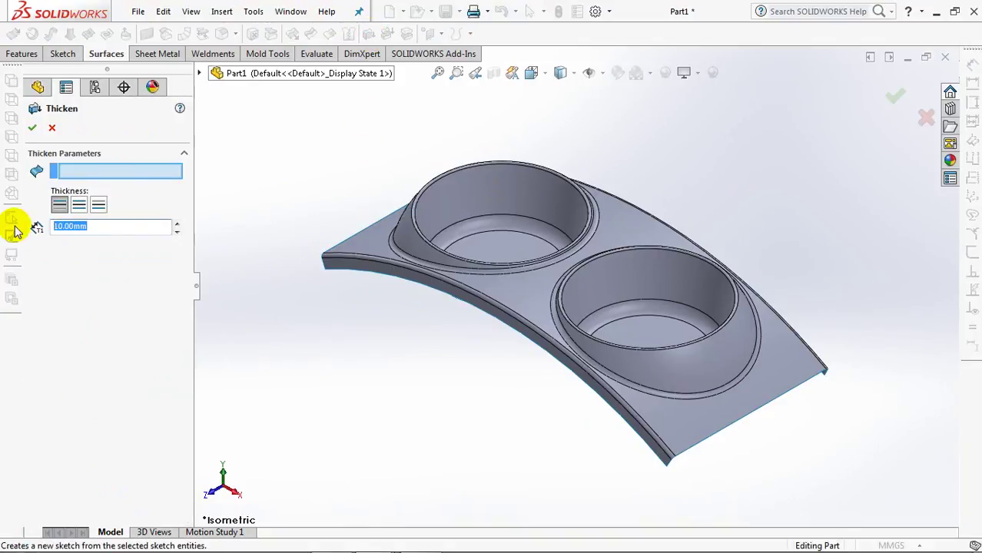
pyautogui.write('2')
# Step: Thicken the filleted tray surface by 2 mm
pyautogui.click(369, 250)
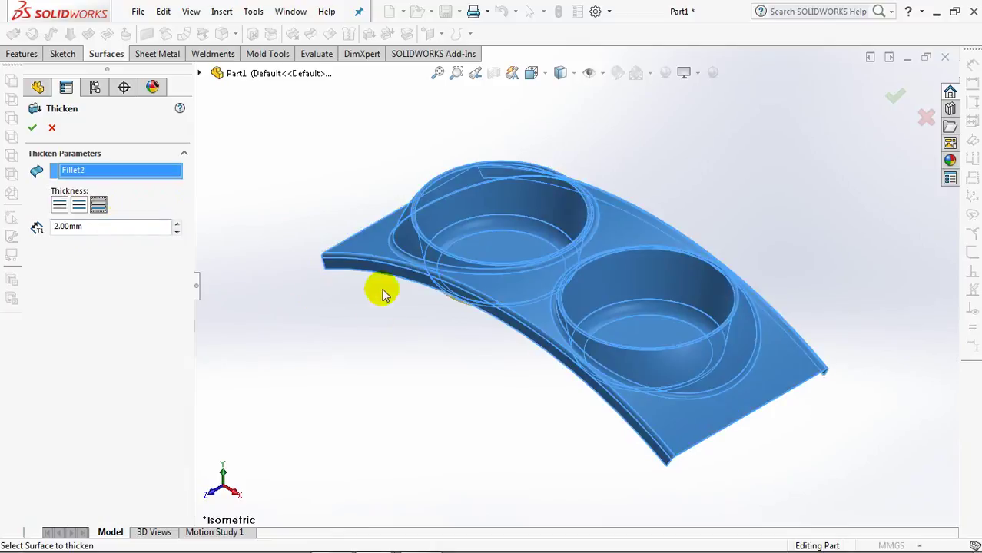
pyautogui.moveTo(379, 315); pyautogui.dragTo(376, 173, button='middle')
pyautogui.click(32, 131)
pyautogui.moveTo(257, 188); pyautogui.dragTo(489, 123, button='middle')
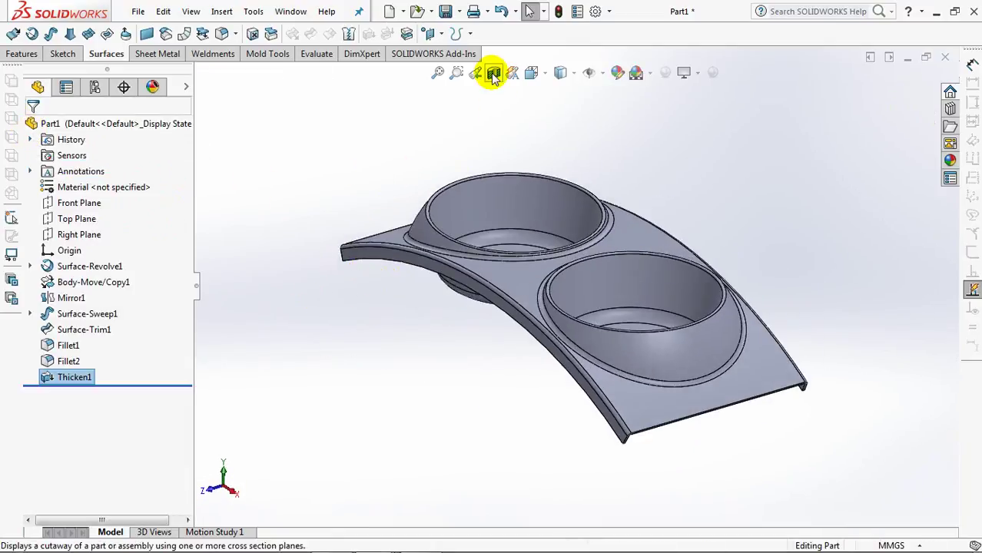
# Step: Inspect the thickened tray in a section view, then return to isometric
pyautogui.click(493, 74)
pyautogui.moveTo(609, 295); pyautogui.dragTo(668, 344, button='middle')
pyautogui.scroll(3, 764, 323)
pyautogui.scroll(-3, 768, 230)
pyautogui.scroll(2, 767, 308)
pyautogui.scroll(4, 745, 390)
pyautogui.moveTo(745, 390)
pyautogui.mouseDown(button='middle')
pyautogui.moveTo(633, 336)
pyautogui.moveTo(629, 319)
pyautogui.mouseUp(button='middle')
pyautogui.click(925, 117)
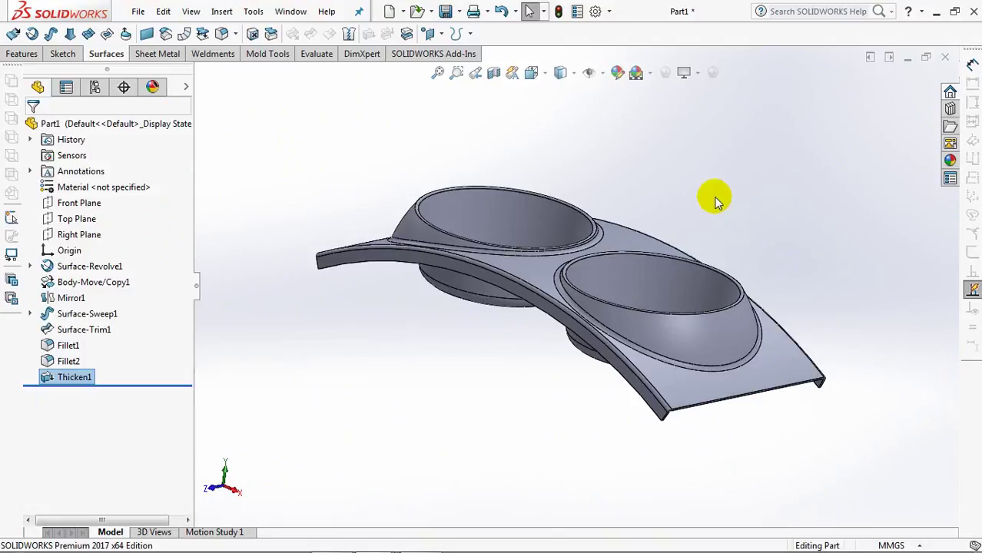
pyautogui.hotkey('ctrl', '7')
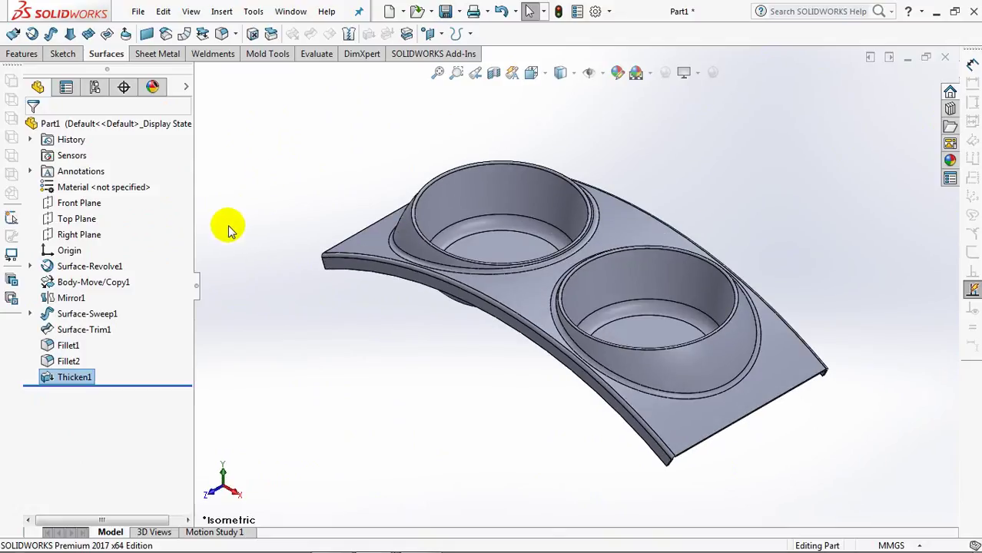
# Step: Split the solid at the Top Plane into bodies, toggling whether body 4 is kept
pyautogui.click(504, 33)
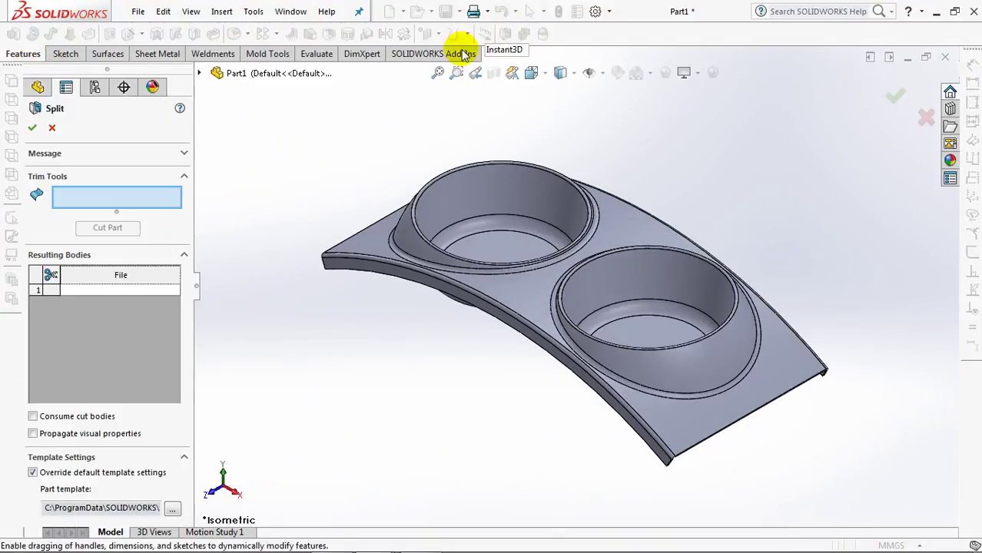
pyautogui.click(262, 168)
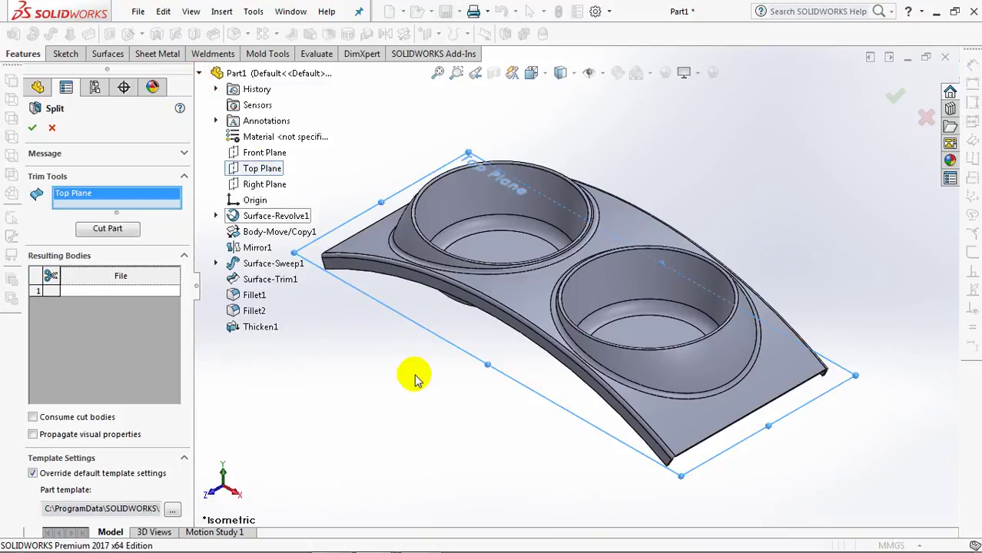
pyautogui.moveTo(401, 354); pyautogui.dragTo(482, 352, button='middle')
pyautogui.hotkey('ctrl', '1')
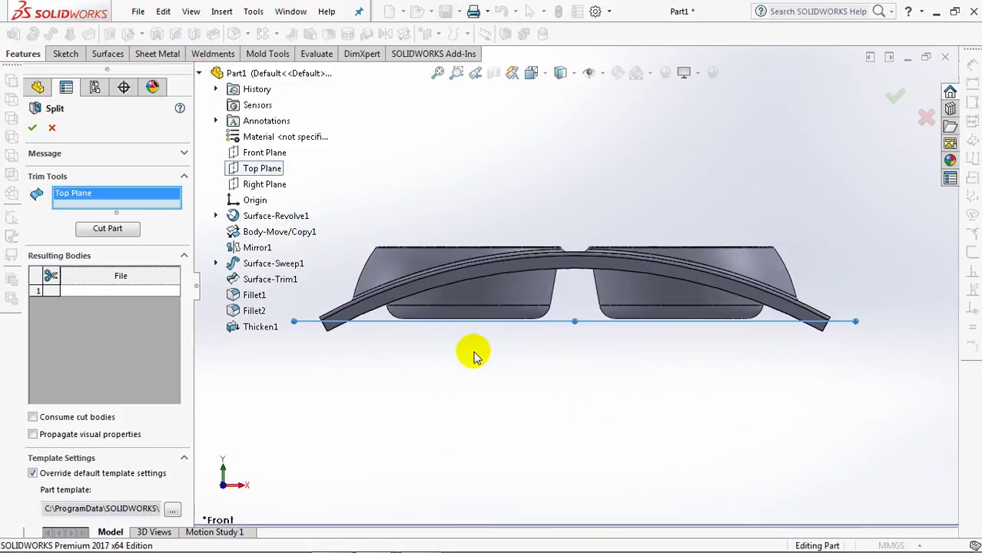
pyautogui.click(103, 228)
pyautogui.moveTo(373, 417)
pyautogui.mouseDown(button='middle')
pyautogui.moveTo(373, 405)
pyautogui.moveTo(455, 464)
pyautogui.mouseUp(button='middle')
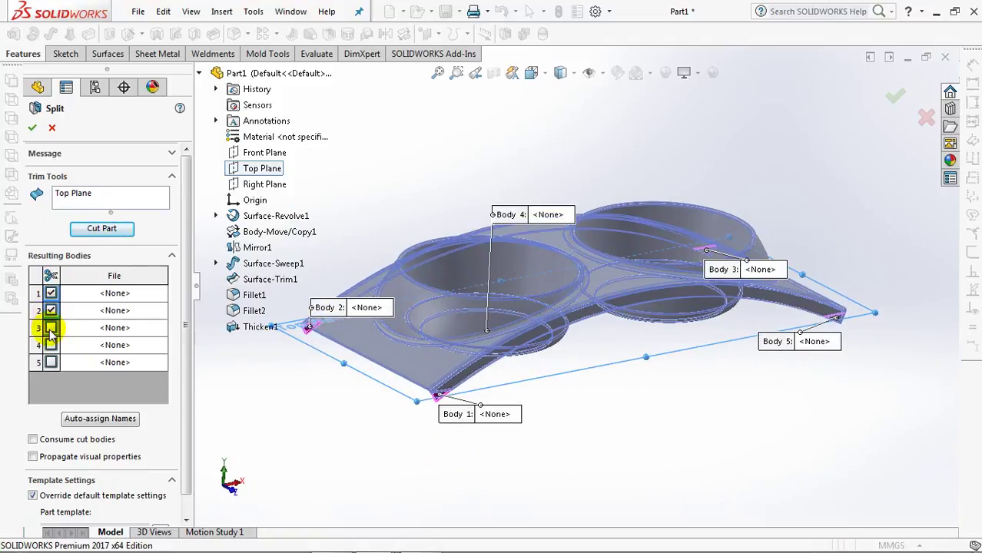
pyautogui.click(51, 345)
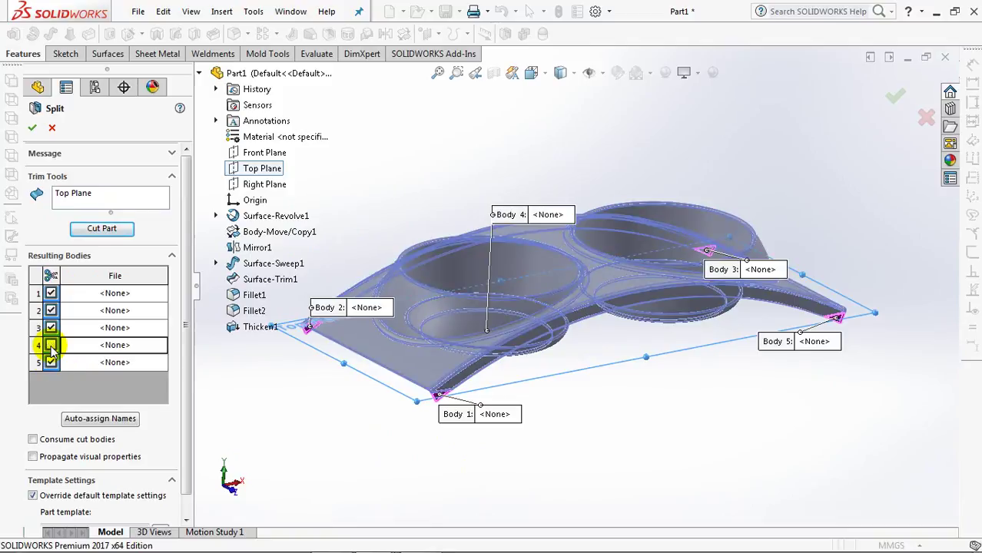
pyautogui.press('Return')
# Step: Orbit and zoom in on the left bowl of the split tray
pyautogui.moveTo(471, 424); pyautogui.dragTo(482, 279, button='middle')
pyautogui.scroll(-3, 478, 399)
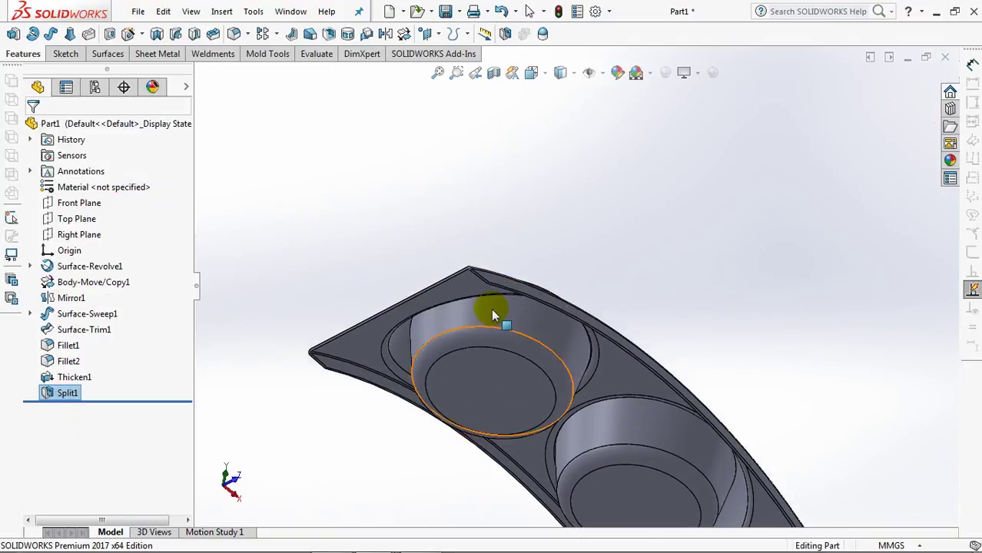
pyautogui.scroll(-3, 493, 197)
pyautogui.keyDown('ctrl'); pyautogui.moveTo(417, 226); pyautogui.dragTo(579, 144, button='middle'); pyautogui.keyUp('ctrl')
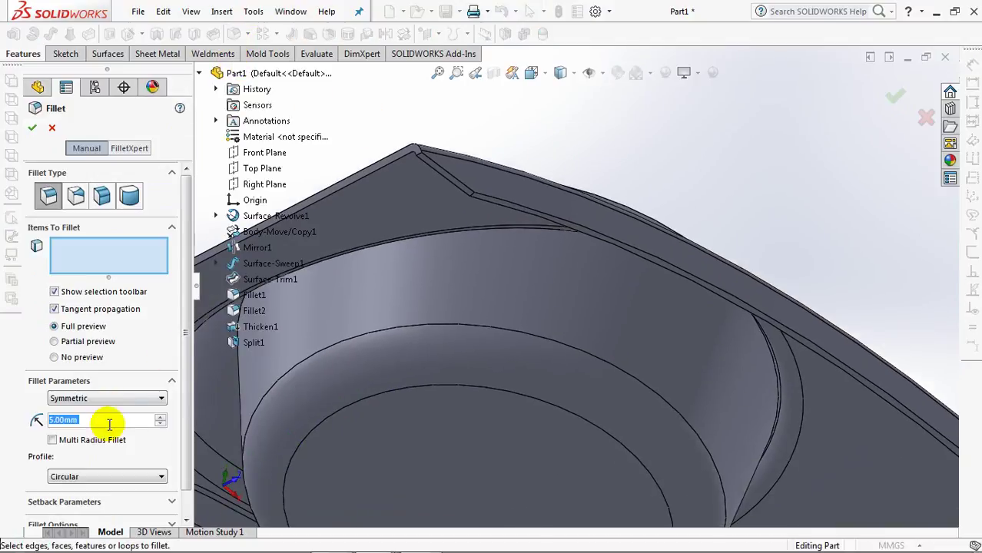
# Step: Set a 10 mm fillet radius and pick the first edge near the bowl rim
pyautogui.write('10')
pyautogui.press('Return')
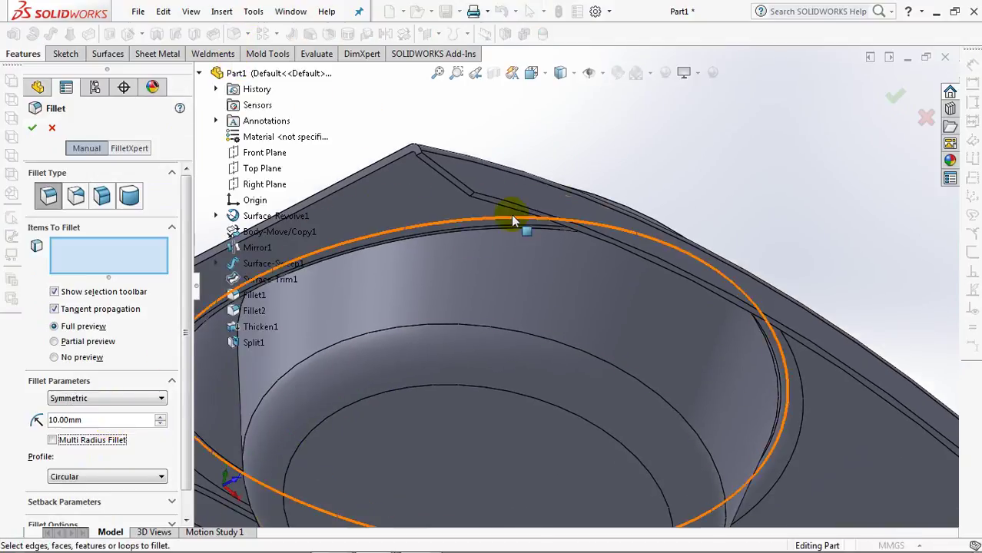
pyautogui.moveTo(503, 210); pyautogui.dragTo(470, 179, button='middle')
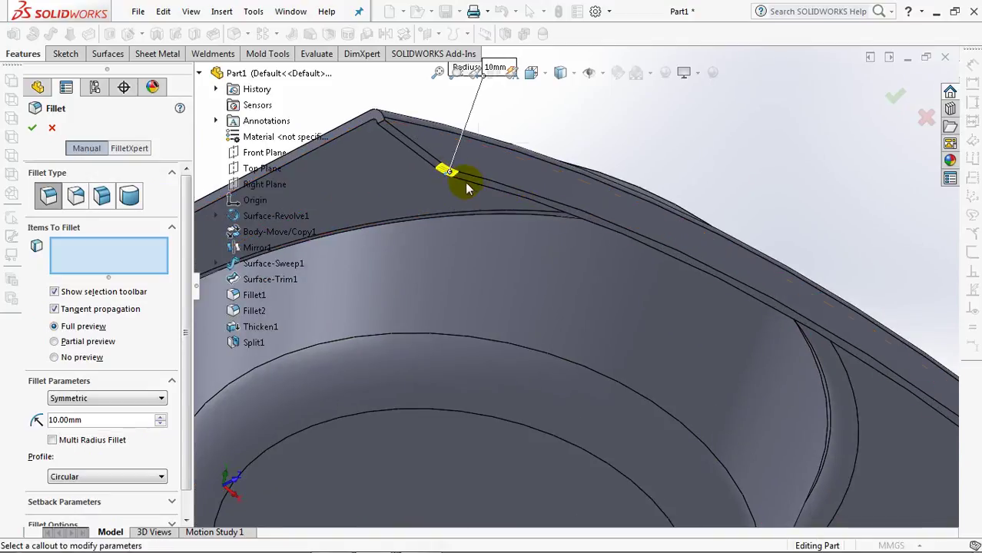
pyautogui.click(465, 189)
pyautogui.scroll(5, 467, 230)
pyautogui.moveTo(466, 251)
pyautogui.mouseDown(button='middle')
pyautogui.moveTo(424, 298)
pyautogui.moveTo(490, 274)
pyautogui.mouseUp(button='middle')
pyautogui.scroll(-3, 414, 292)
# Step: Add a second edge plus the lower and right-hand long edges, and accept the fillet
pyautogui.click(475, 252)
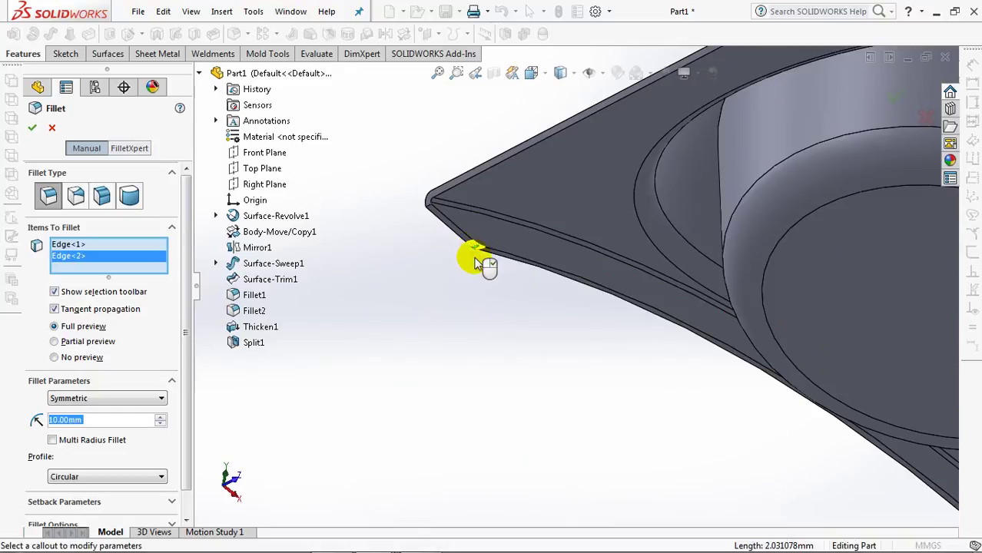
pyautogui.scroll(5, 477, 308)
pyautogui.moveTo(478, 344)
pyautogui.mouseDown(button='middle')
pyautogui.moveTo(588, 353)
pyautogui.moveTo(634, 312)
pyautogui.mouseUp(button='middle')
pyautogui.scroll(-5, 634, 313)
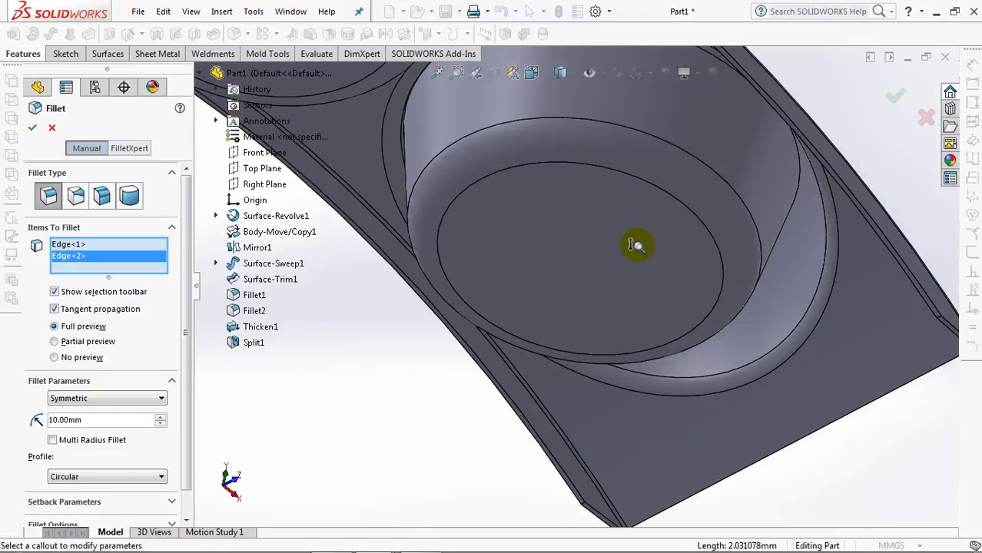
pyautogui.click(585, 513)
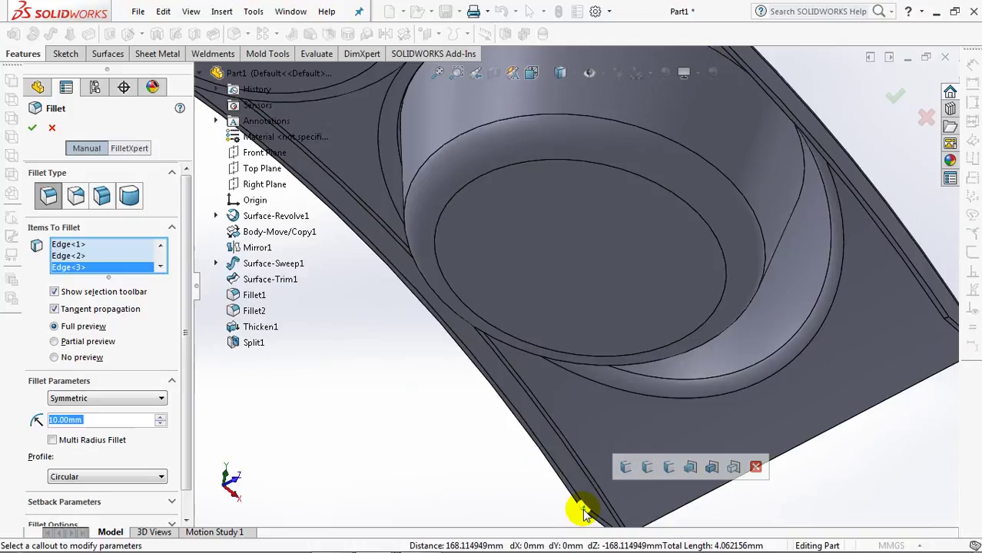
pyautogui.click(949, 323)
pyautogui.scroll(5, 798, 396)
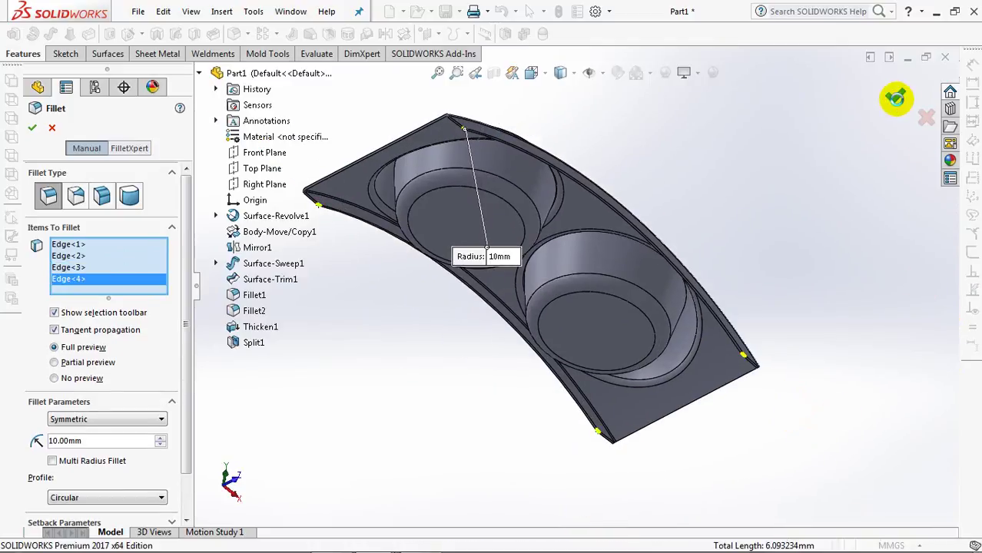
pyautogui.click(895, 98)
pyautogui.press('Return')
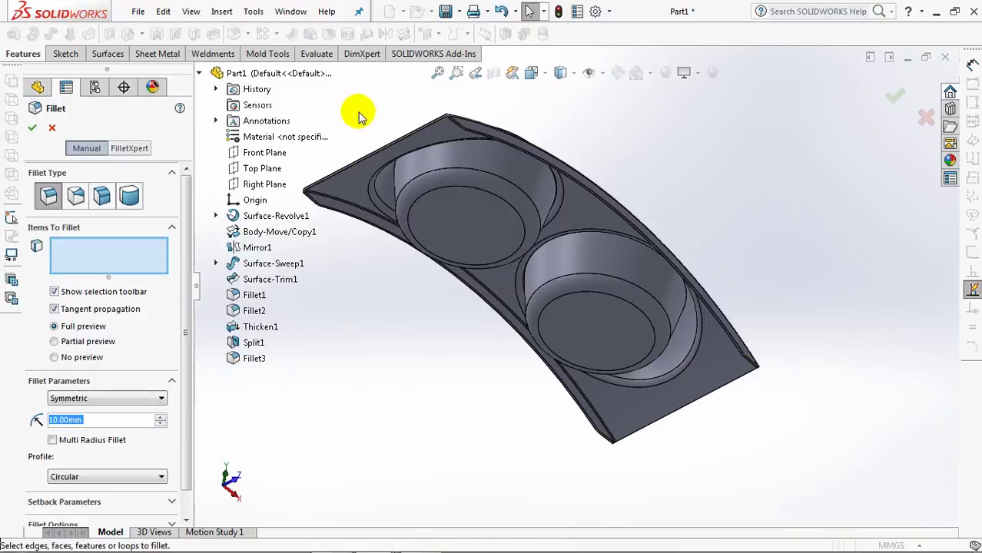
# Step: Set a 1 mm fillet radius and select the top and left corner edges
pyautogui.scroll(-3, 408, 213)
pyautogui.scroll(-3, 500, 196)
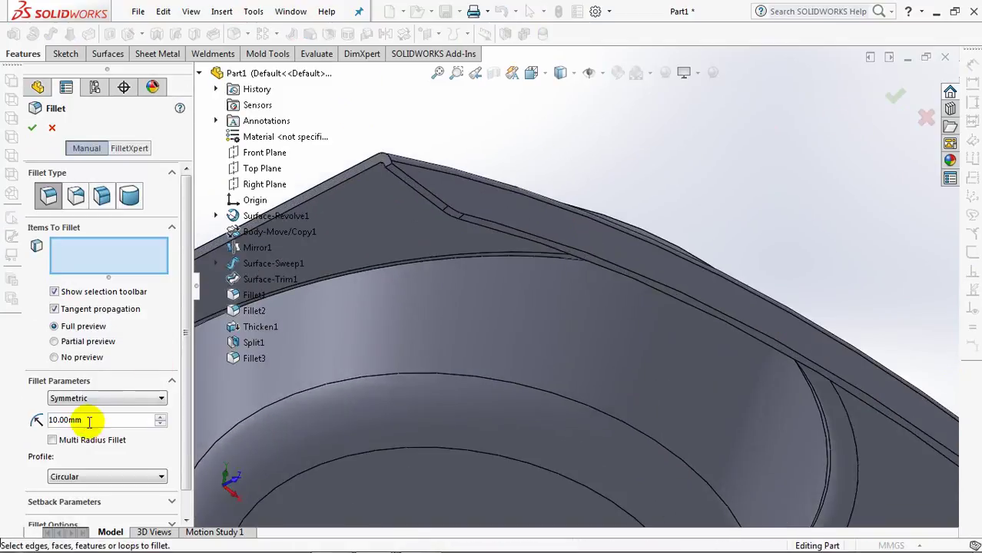
pyautogui.write('1')
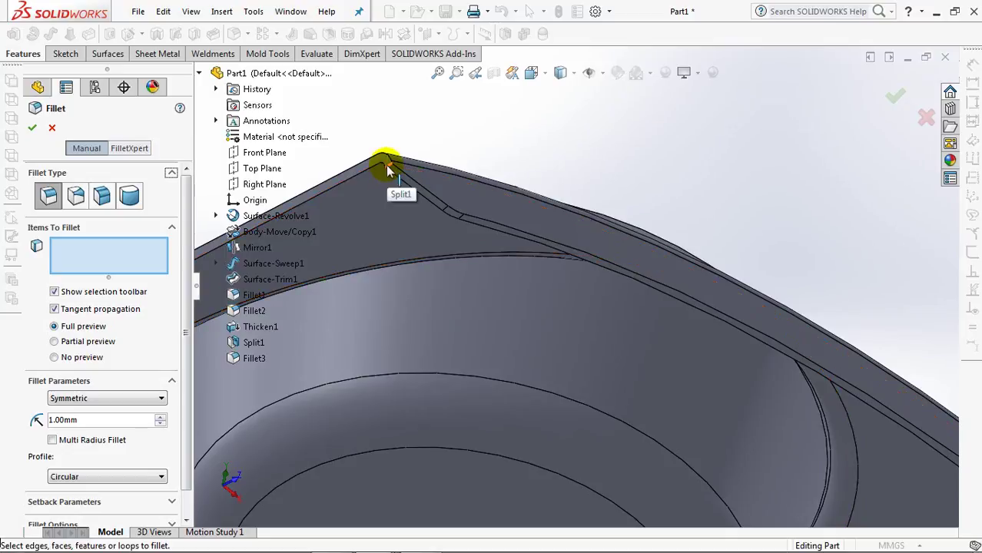
pyautogui.click(387, 176)
pyautogui.scroll(5, 390, 181)
pyautogui.keyDown('ctrl'); pyautogui.moveTo(389, 229); pyautogui.dragTo(723, 157, button='middle'); pyautogui.keyUp('ctrl')
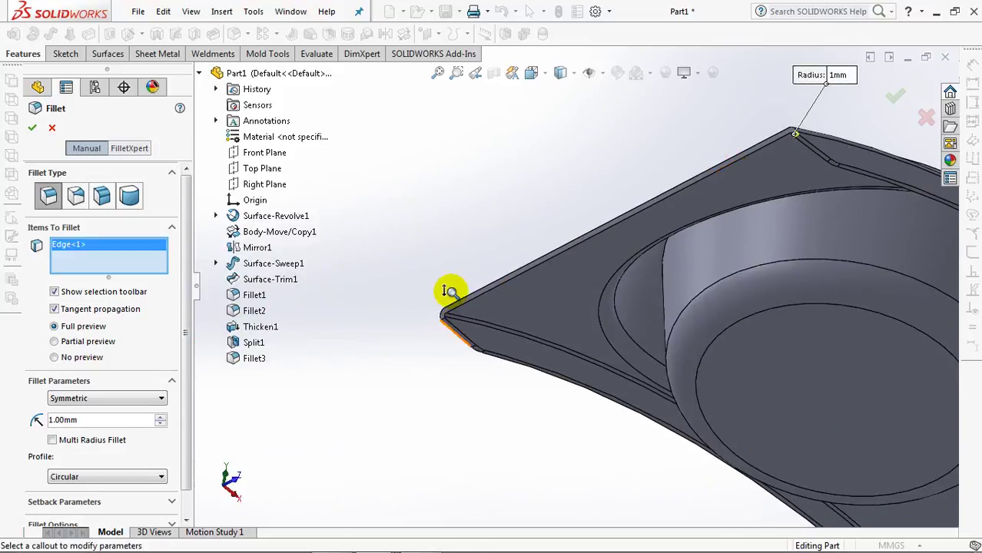
pyautogui.scroll(-5, 276, 376)
pyautogui.click(283, 361)
# Step: Add the pointed-tip and corner-tip edges, completing the 1 mm corner fillets as Fillet4
pyautogui.moveTo(322, 372)
pyautogui.mouseDown(button='middle')
pyautogui.moveTo(452, 226)
pyautogui.moveTo(587, 350)
pyautogui.mouseUp(button='middle')
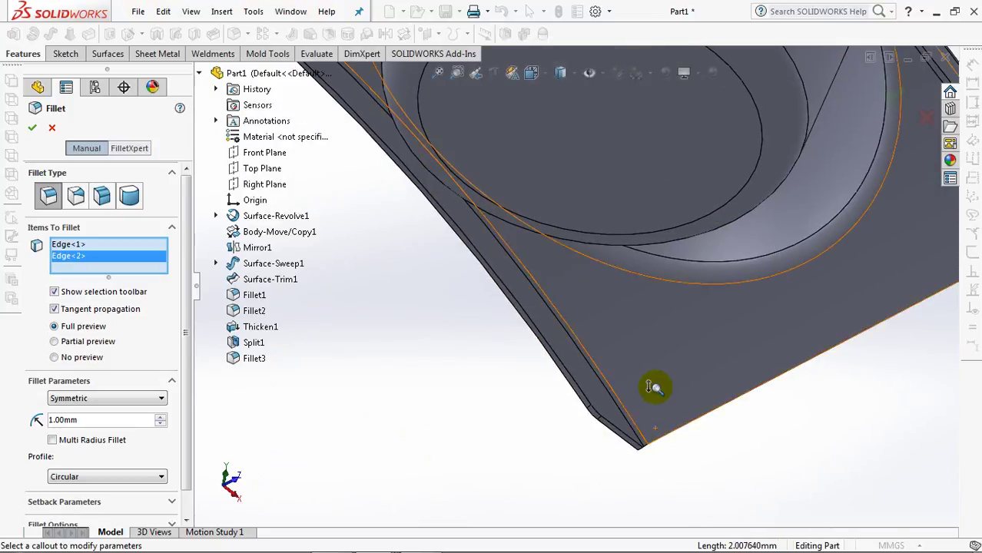
pyautogui.scroll(-3, 655, 415)
pyautogui.scroll(3, 634, 334)
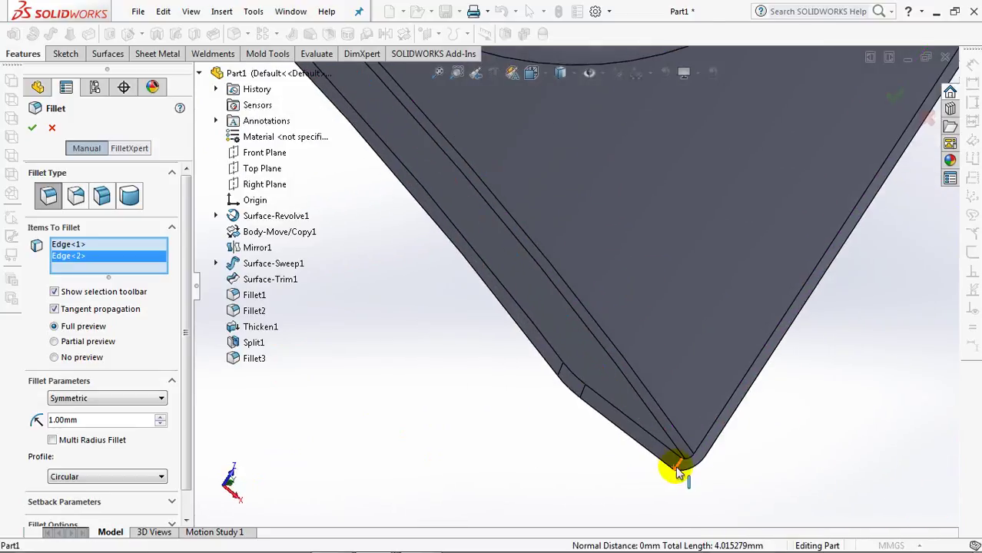
pyautogui.click(679, 466)
pyautogui.scroll(2, 722, 391)
pyautogui.moveTo(760, 324)
pyautogui.mouseDown(button='middle')
pyautogui.moveTo(664, 513)
pyautogui.moveTo(839, 180)
pyautogui.moveTo(796, 248)
pyautogui.mouseUp(button='middle')
pyautogui.scroll(-2, 797, 248)
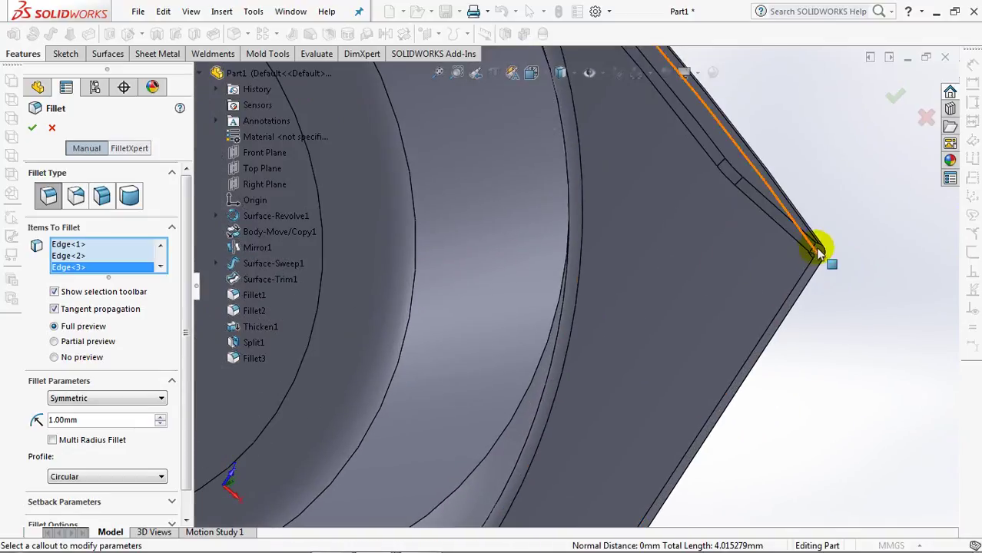
pyautogui.click(812, 247)
pyautogui.click(892, 94)
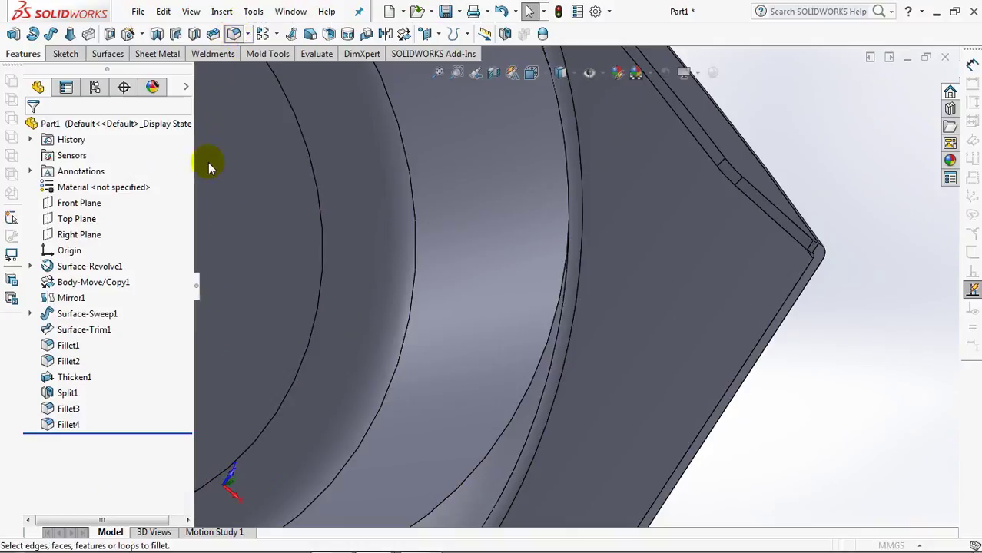
# Step: Round the tray's top edge with a 1 mm fillet as Fillet5
pyautogui.press('Return')
pyautogui.moveTo(772, 367); pyautogui.dragTo(859, 246, button='middle')
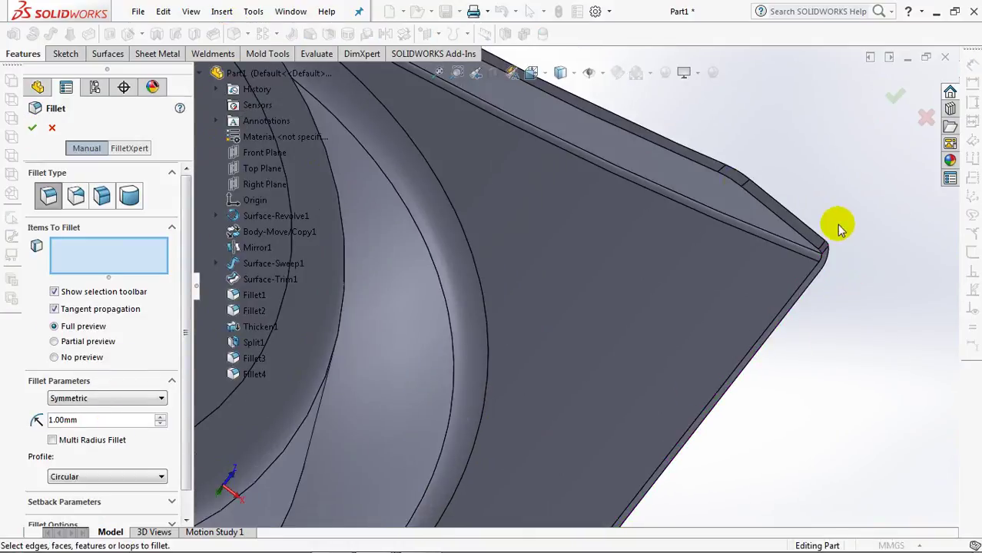
pyautogui.click(702, 166)
pyautogui.moveTo(705, 165)
pyautogui.mouseDown(button='middle')
pyautogui.moveTo(697, 225)
pyautogui.moveTo(630, 322)
pyautogui.moveTo(931, 480)
pyautogui.moveTo(938, 524)
pyautogui.mouseUp(button='middle')
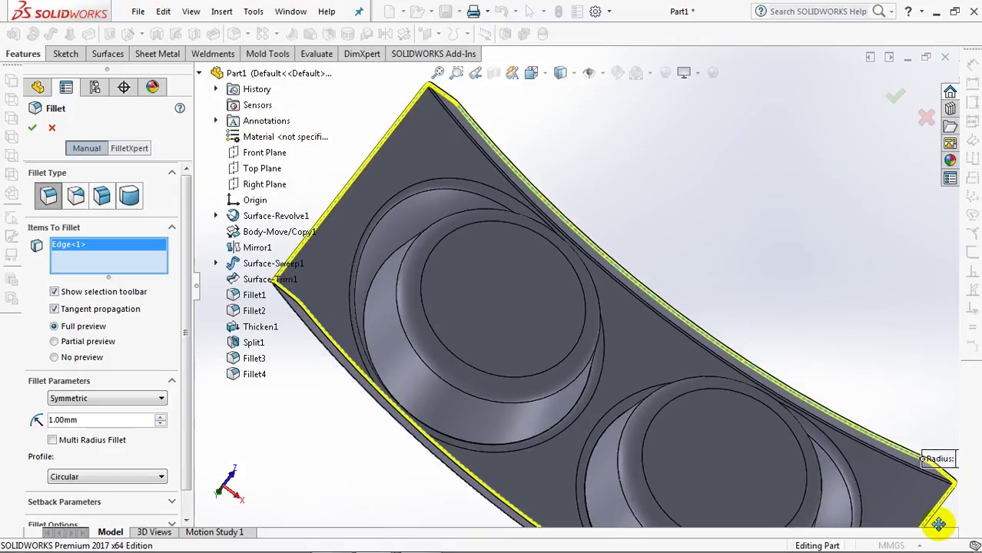
pyautogui.click(895, 95)
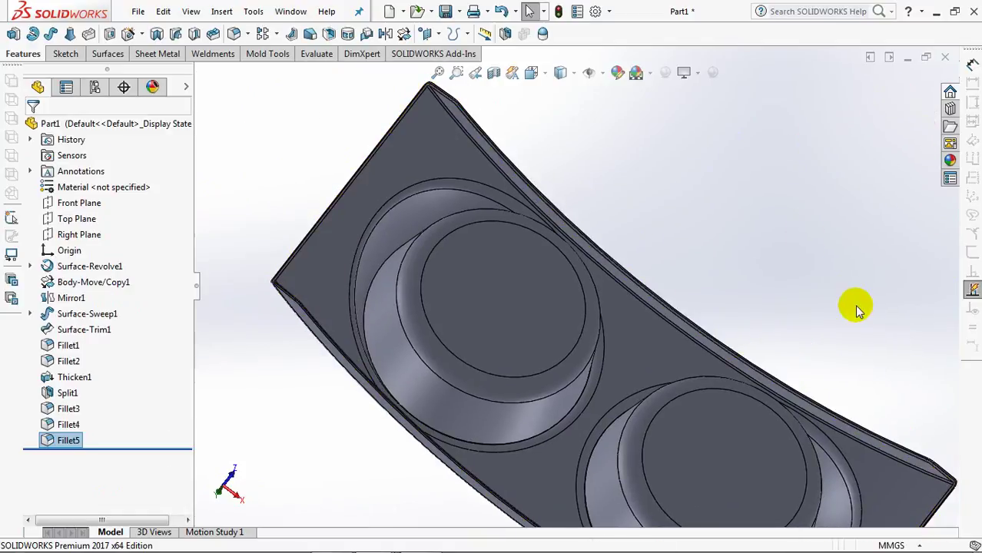
# Step: Inspect the filleted corner up close, return to isometric view, and show the Mold Tools commands
pyautogui.keyDown('ctrl'); pyautogui.moveTo(846, 290); pyautogui.dragTo(707, 160, button='middle'); pyautogui.keyUp('ctrl')
pyautogui.scroll(-2, 855, 287)
pyautogui.scroll(-4, 452, 287)
pyautogui.scroll(2, 621, 388)
pyautogui.moveTo(620, 388)
pyautogui.keyDown('ctrl'); pyautogui.mouseDown(button='middle')
pyautogui.moveTo(451, 225)
pyautogui.moveTo(712, 324)
pyautogui.moveTo(528, 412)
pyautogui.moveTo(498, 344)
pyautogui.mouseUp(button='middle'); pyautogui.keyUp('ctrl')
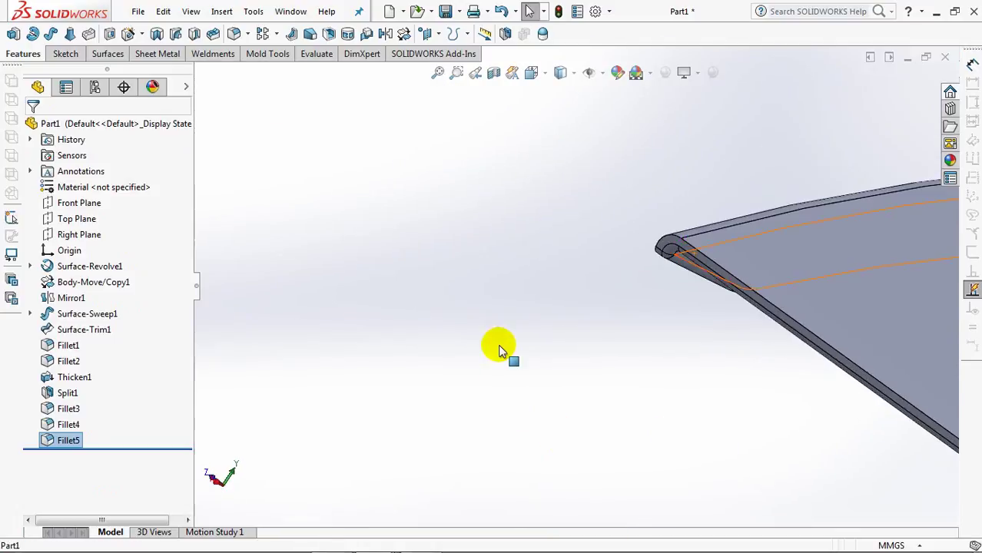
pyautogui.hotkey('ctrl', '7')
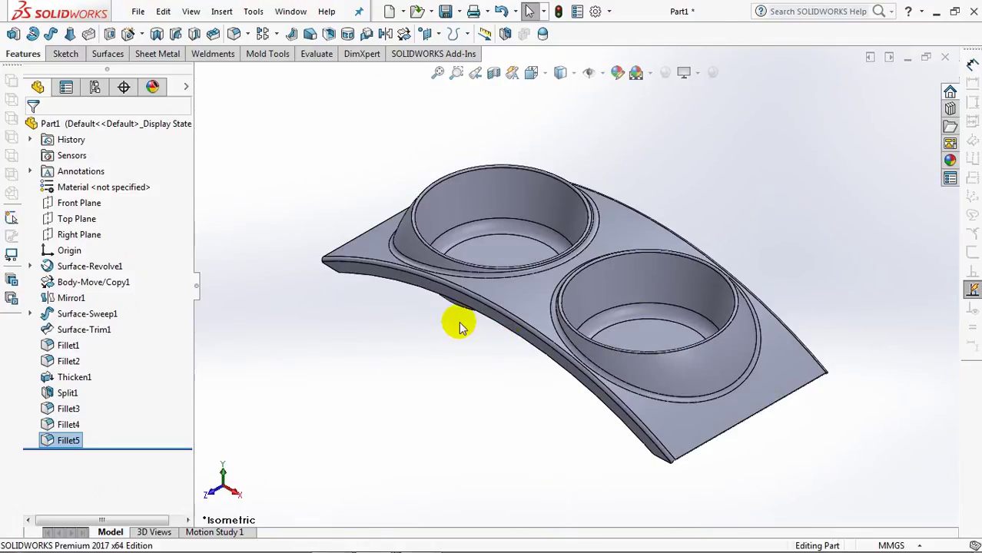
pyautogui.click(275, 57)
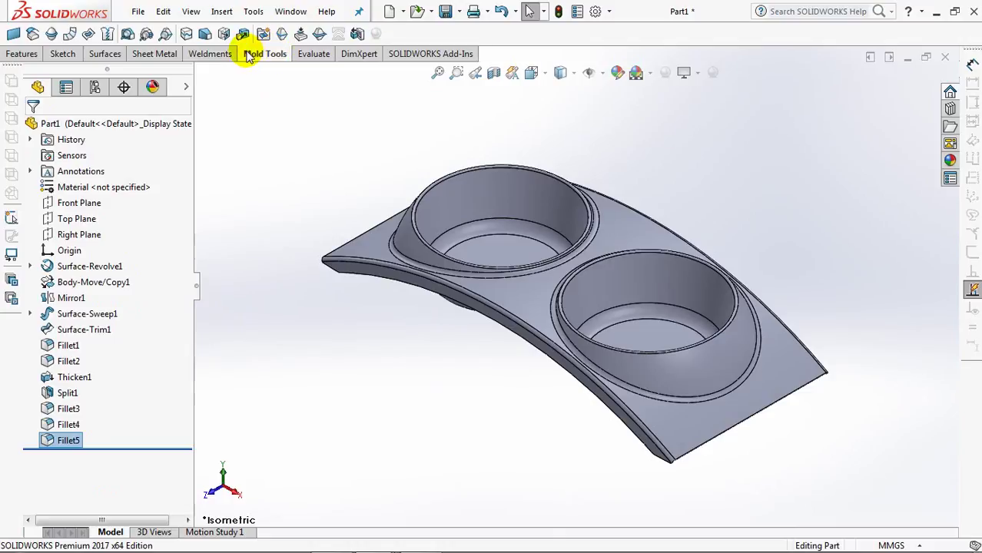
pyautogui.click(127, 35)
pyautogui.click(198, 73)
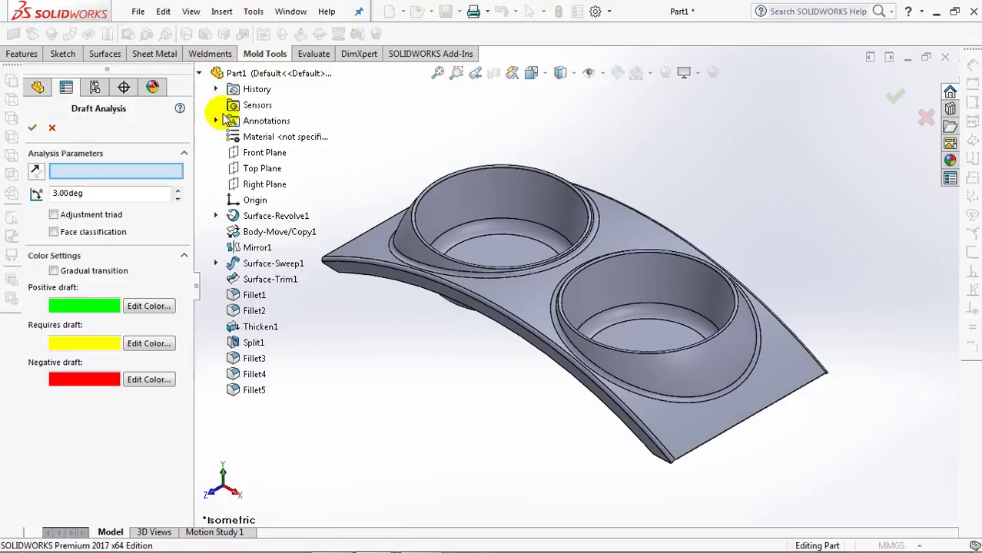
pyautogui.click(261, 169)
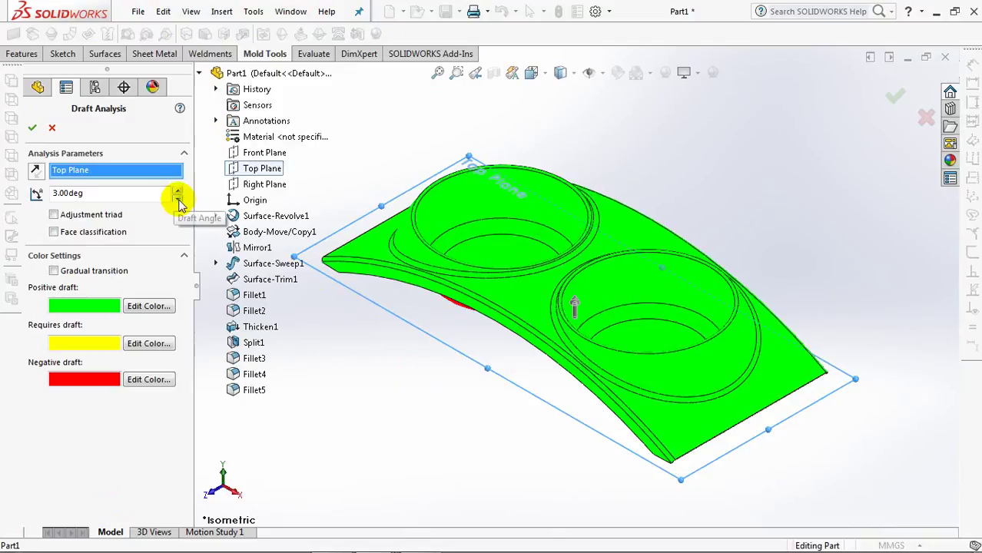
pyautogui.moveTo(495, 473)
pyautogui.mouseDown(button='middle')
pyautogui.moveTo(649, 209)
pyautogui.moveTo(692, 245)
pyautogui.moveTo(580, 449)
pyautogui.moveTo(554, 468)
pyautogui.moveTo(495, 466)
pyautogui.mouseUp(button='middle')
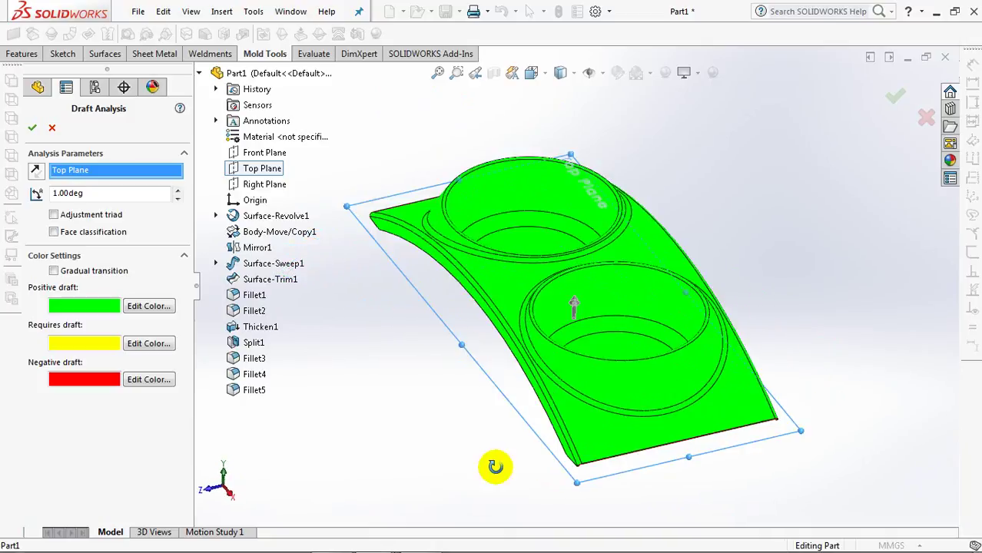
pyautogui.click(51, 129)
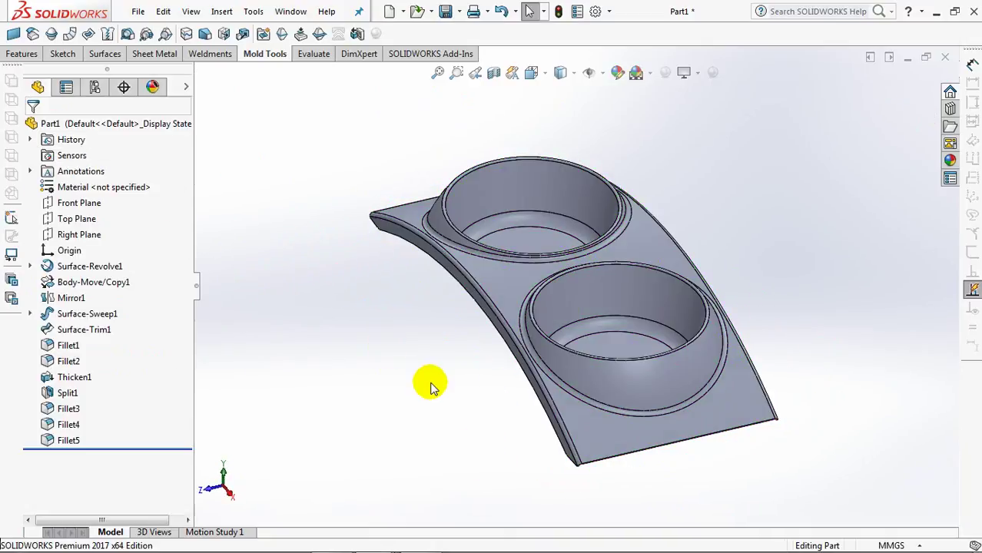
pyautogui.hotkey('ctrl', '7')
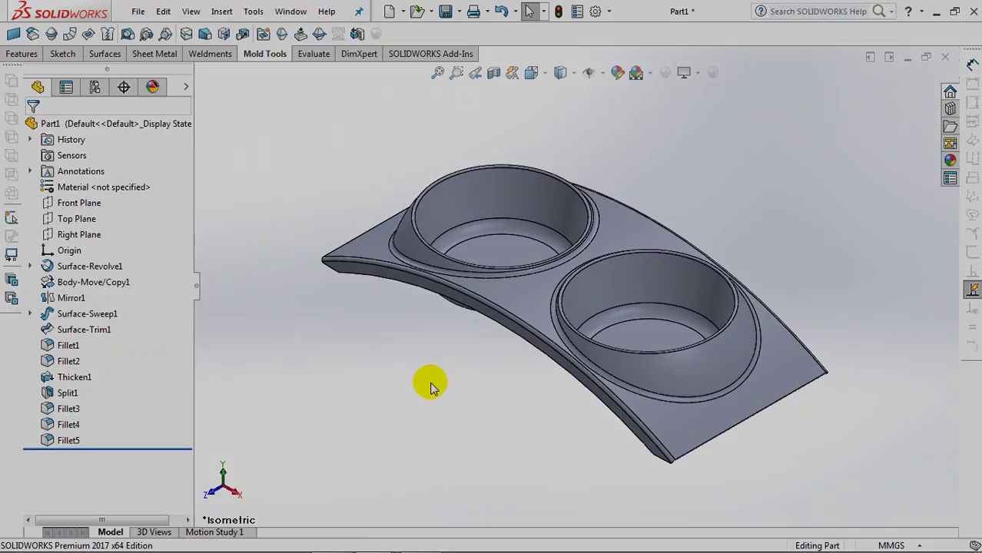